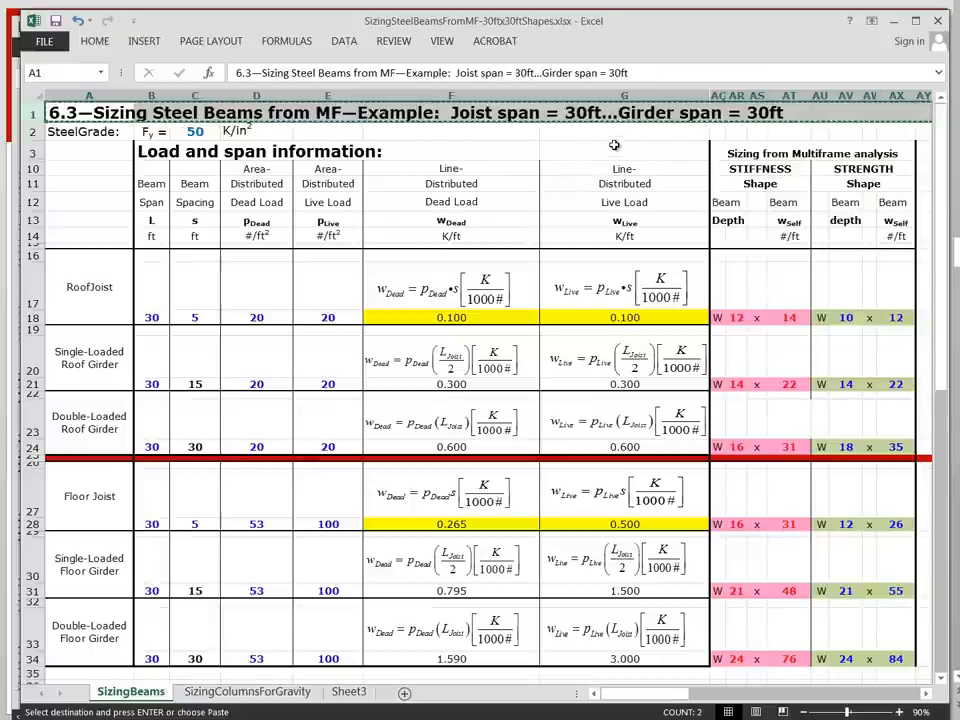
Step: End copy mode on the beam sizing sheet by editing empty cell G2 and leaving it unchanged
left_click(620, 131)
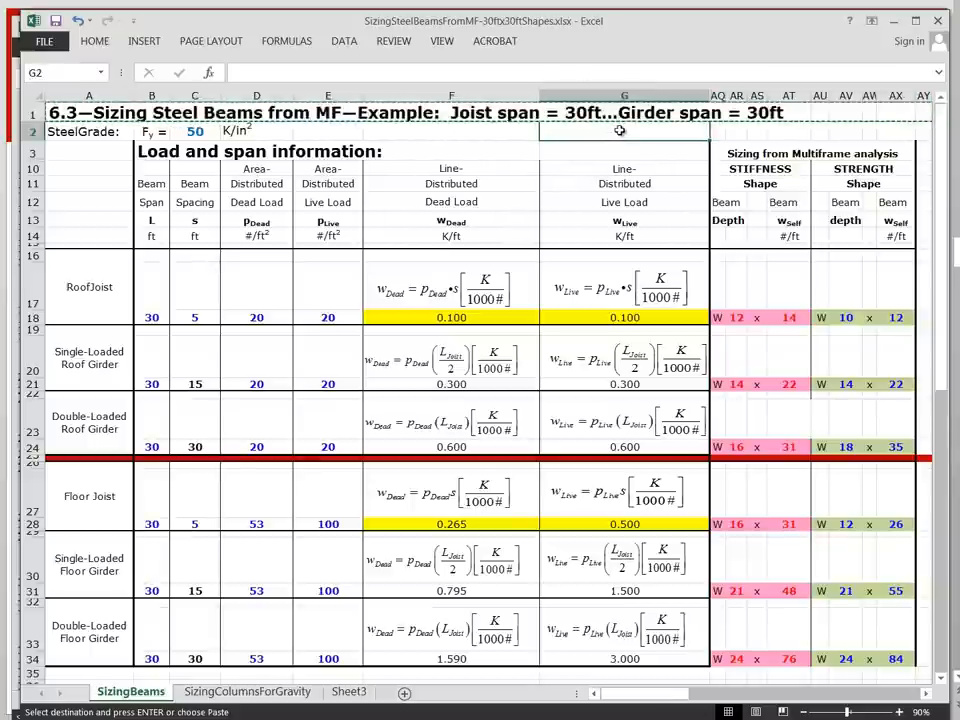
double_click(620, 131)
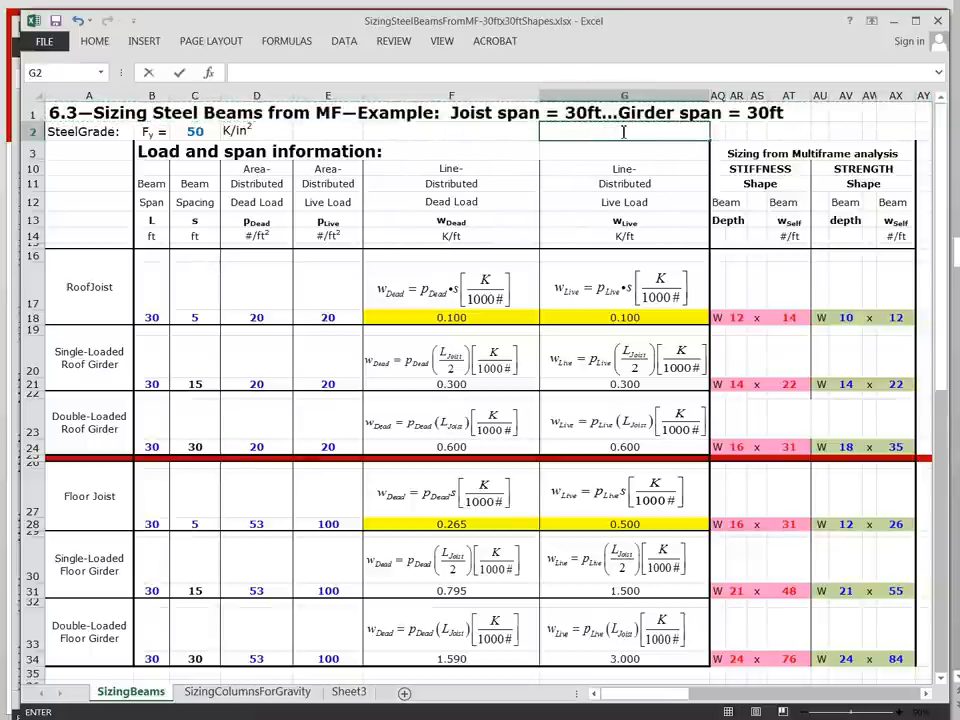
left_click(636, 155)
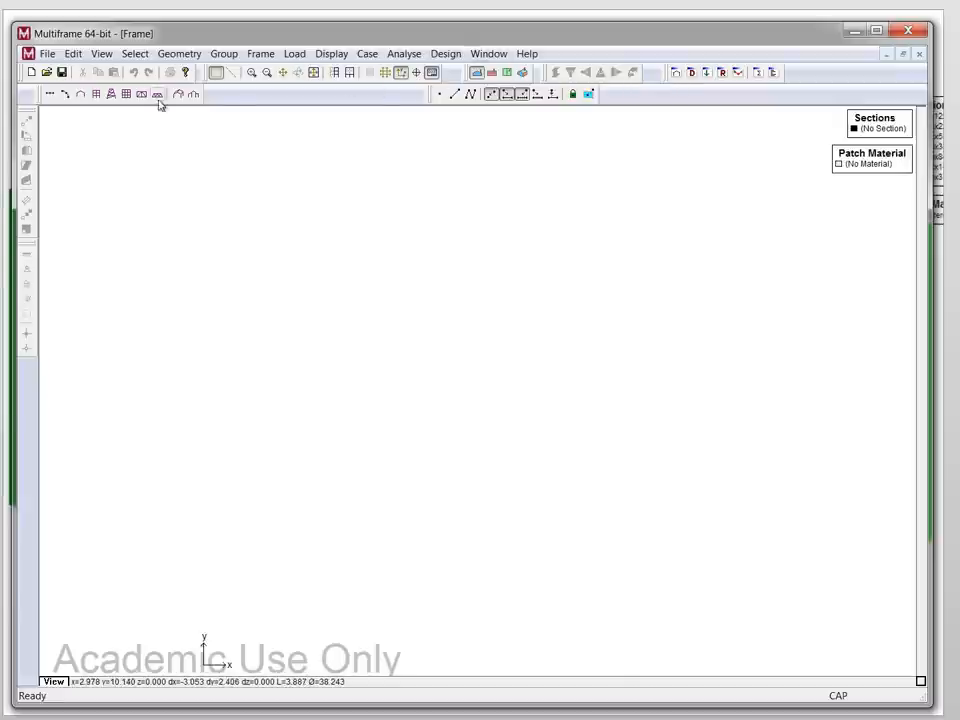
left_click(179, 54)
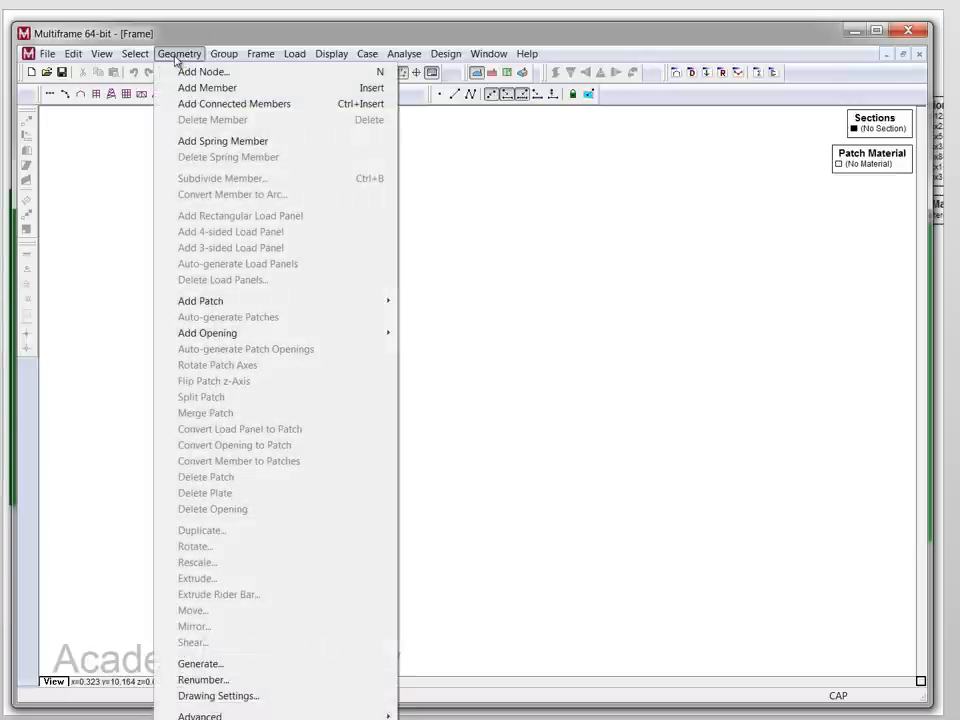
mouse_move(224, 54)
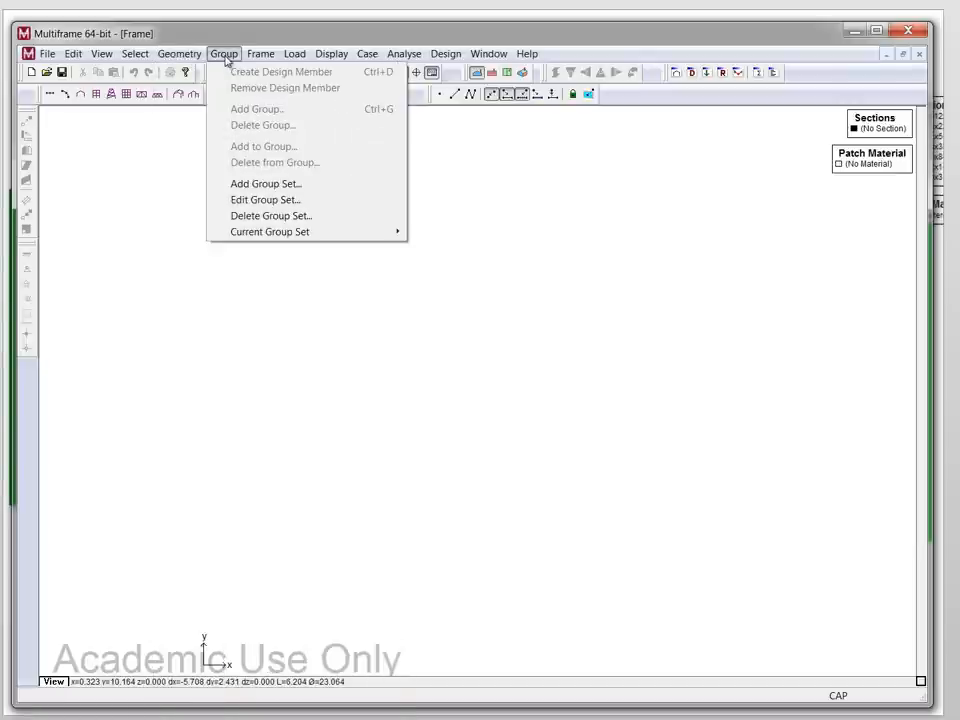
left_click(534, 304)
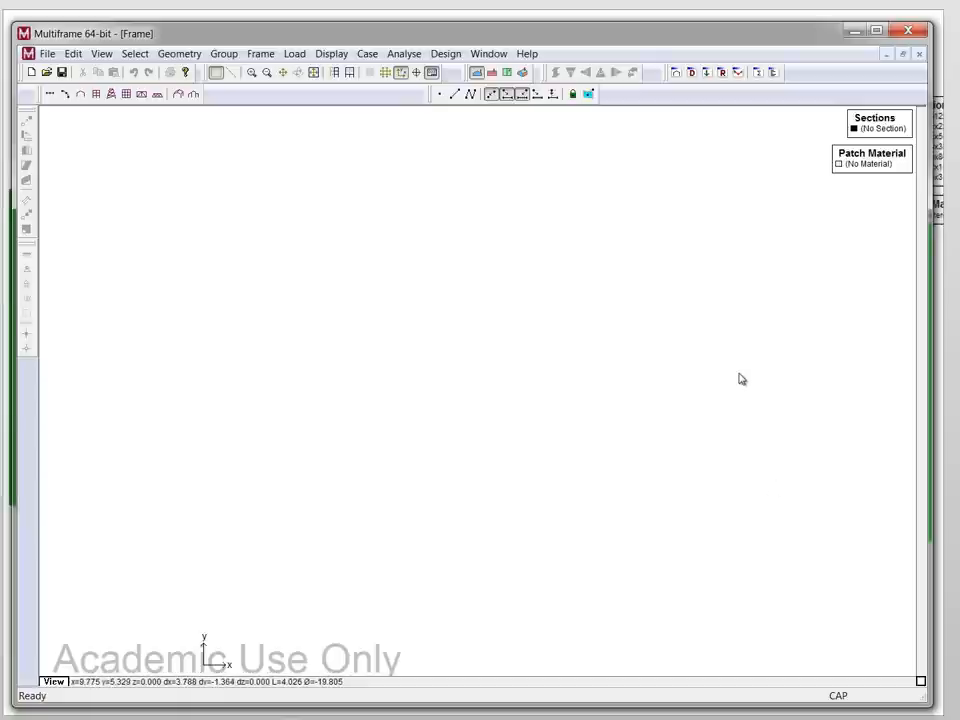
Step: Bring up the Window menu listing Multiframe's open windows
left_click(489, 54)
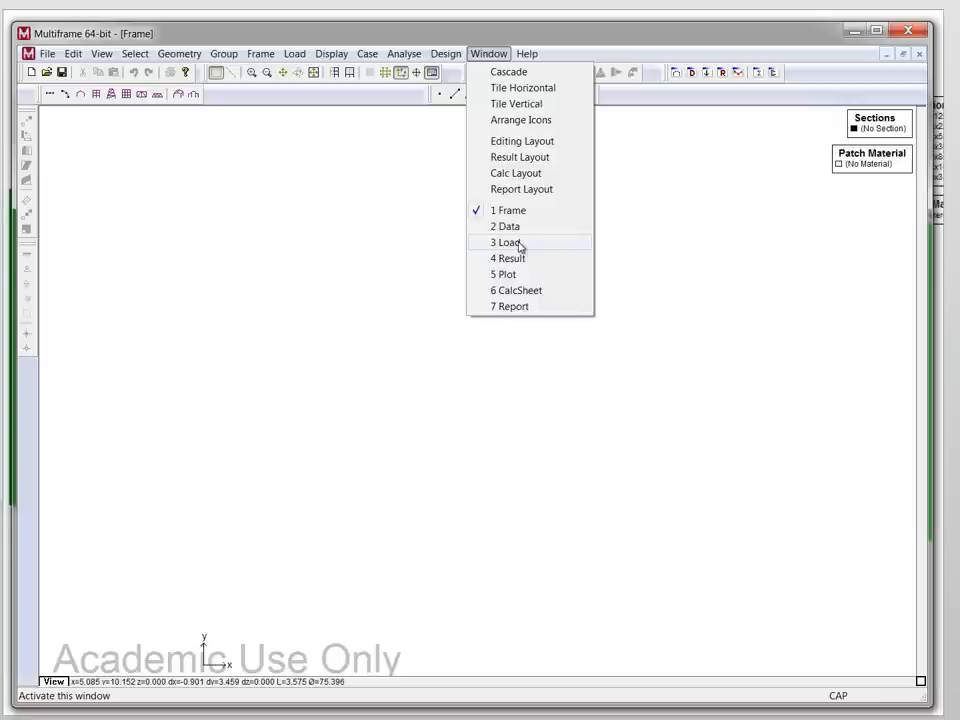
left_click(508, 226)
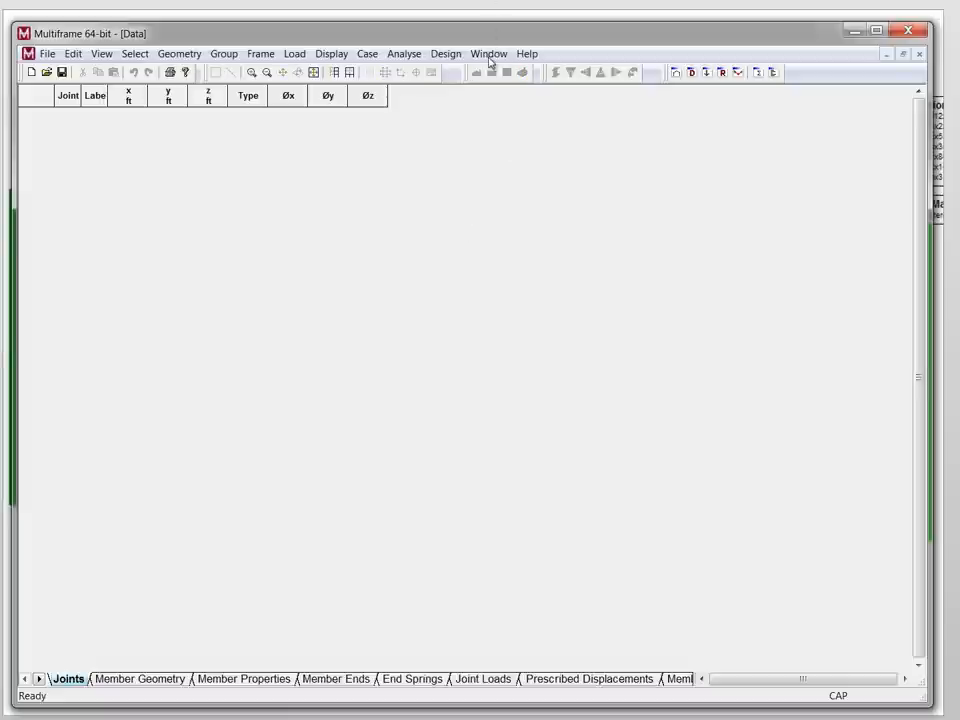
left_click(489, 54)
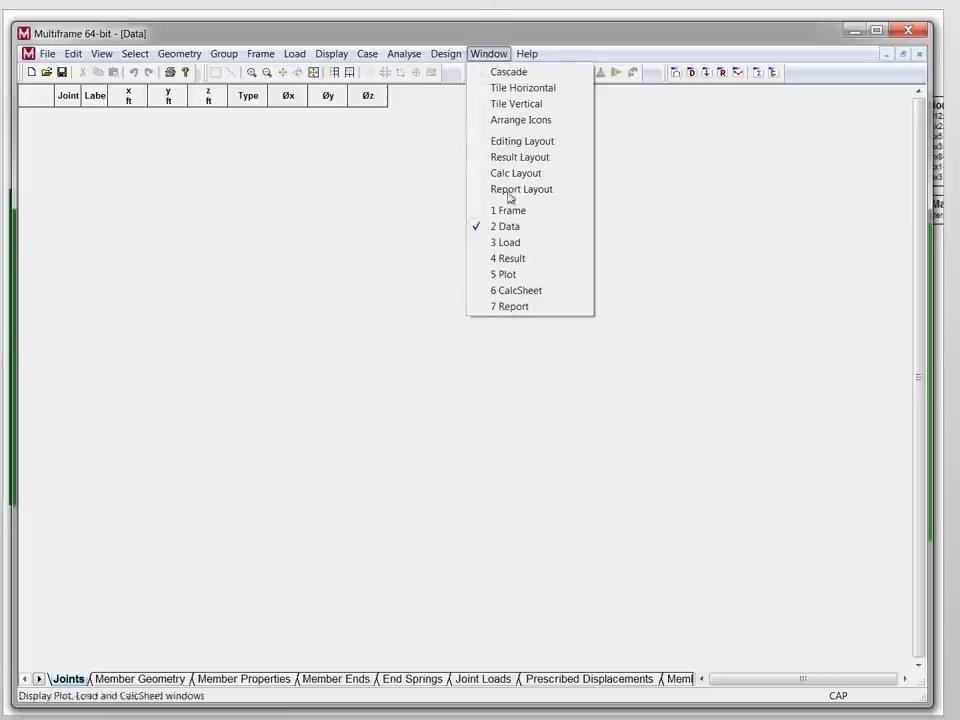
left_click(505, 242)
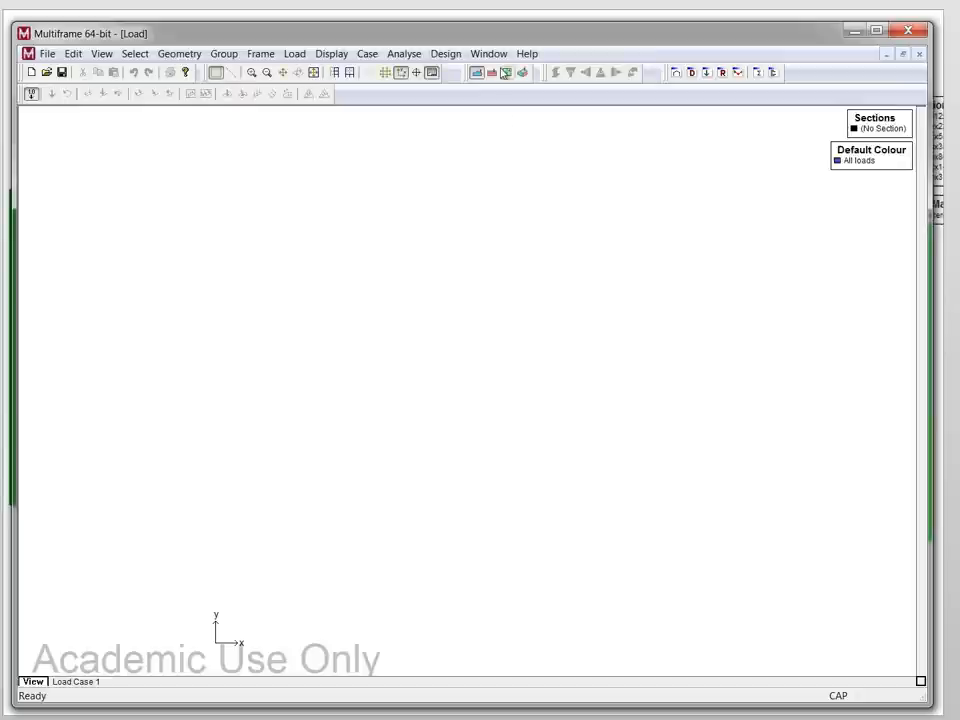
left_click(489, 54)
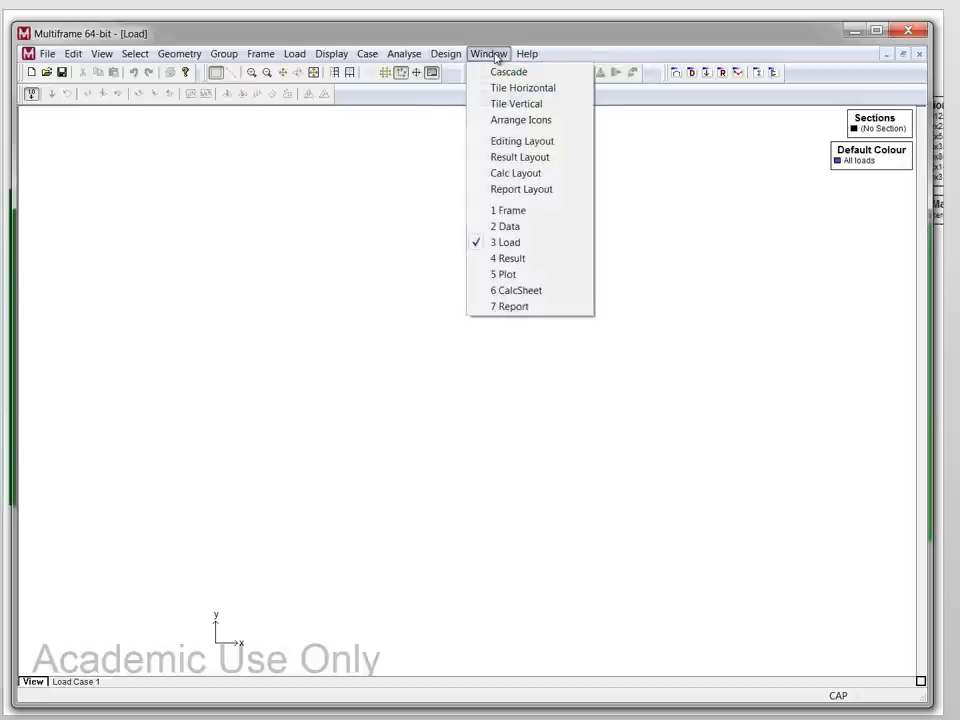
left_click(508, 210)
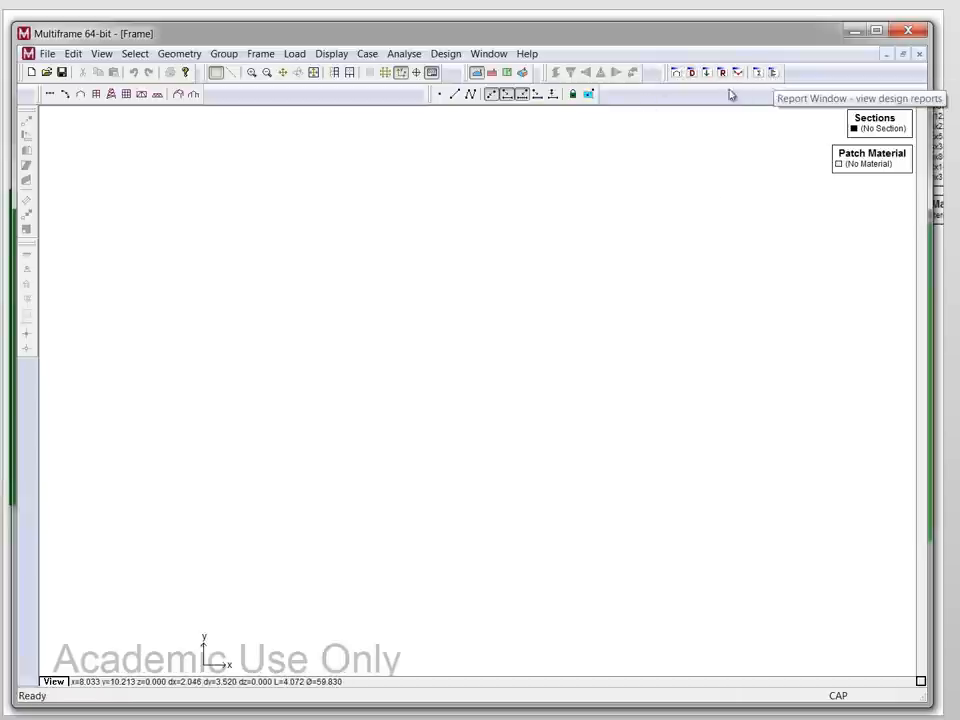
left_click(489, 54)
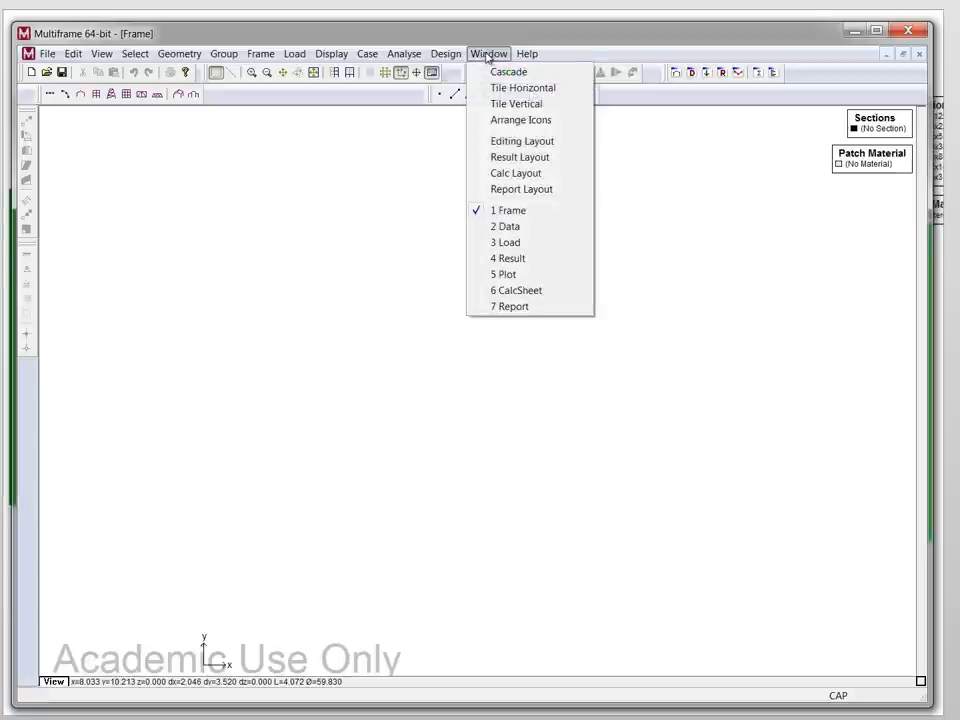
left_click(492, 56)
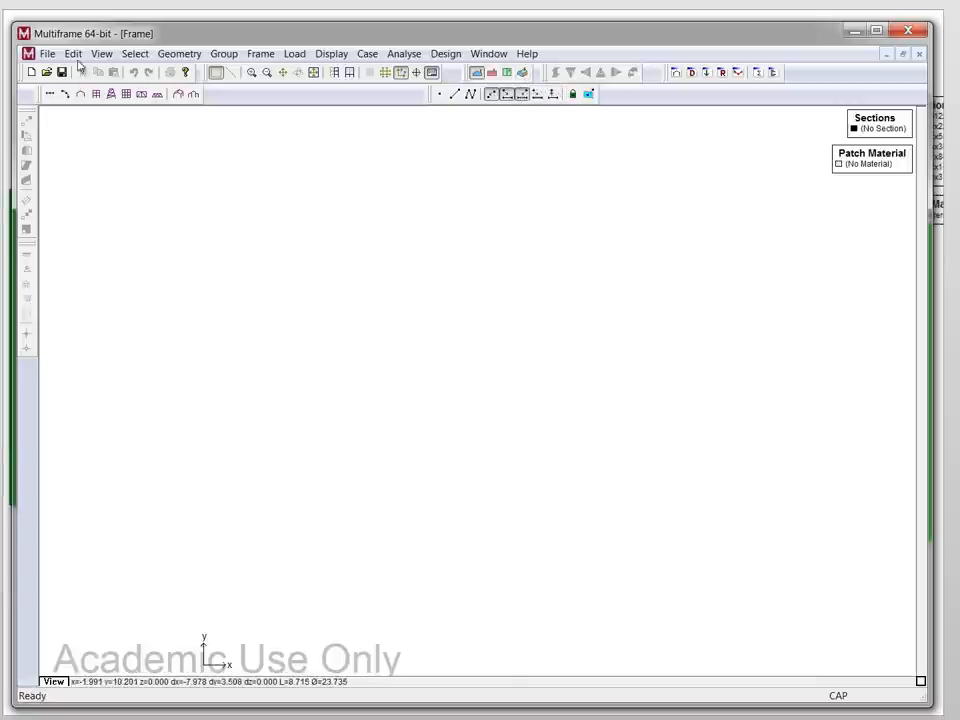
Step: Bring up the File menu commands on the empty frame model
left_click(47, 54)
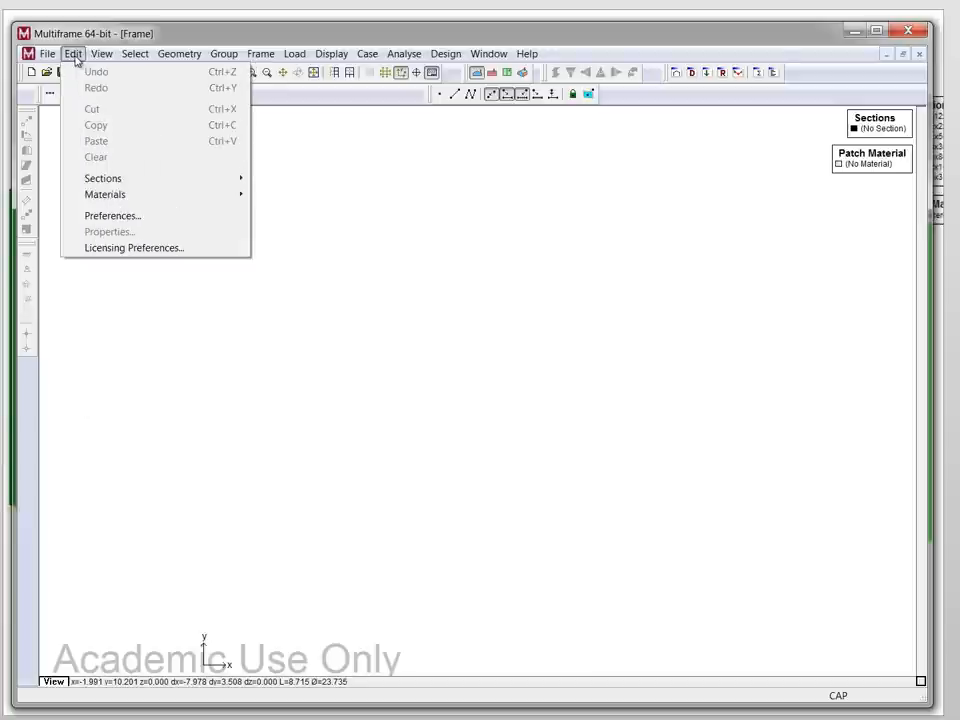
Step: In Preferences View settings, turn off dragging nodes and elements in 3D, keeping OpenGL acceleration, and confirm
left_click(112, 216)
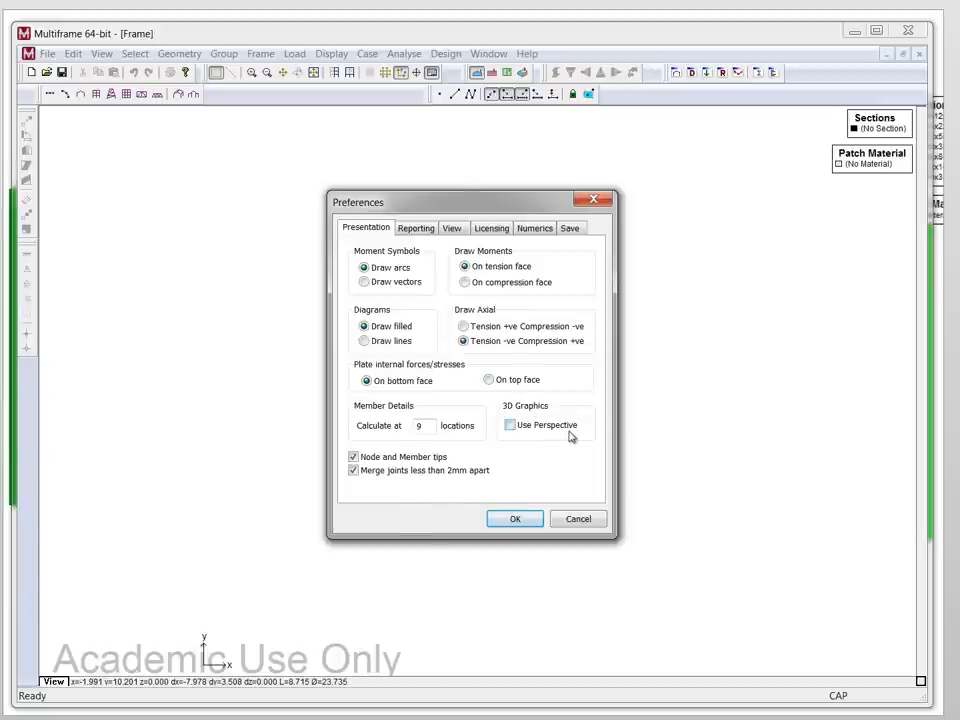
left_click(451, 229)
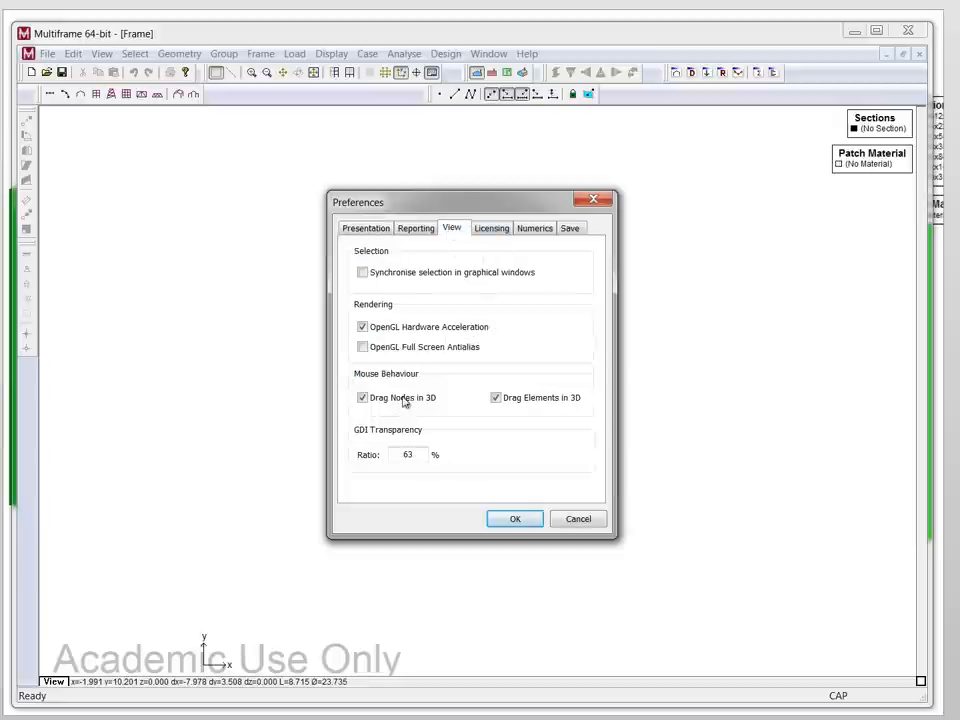
left_click(362, 398)
left_click(495, 398)
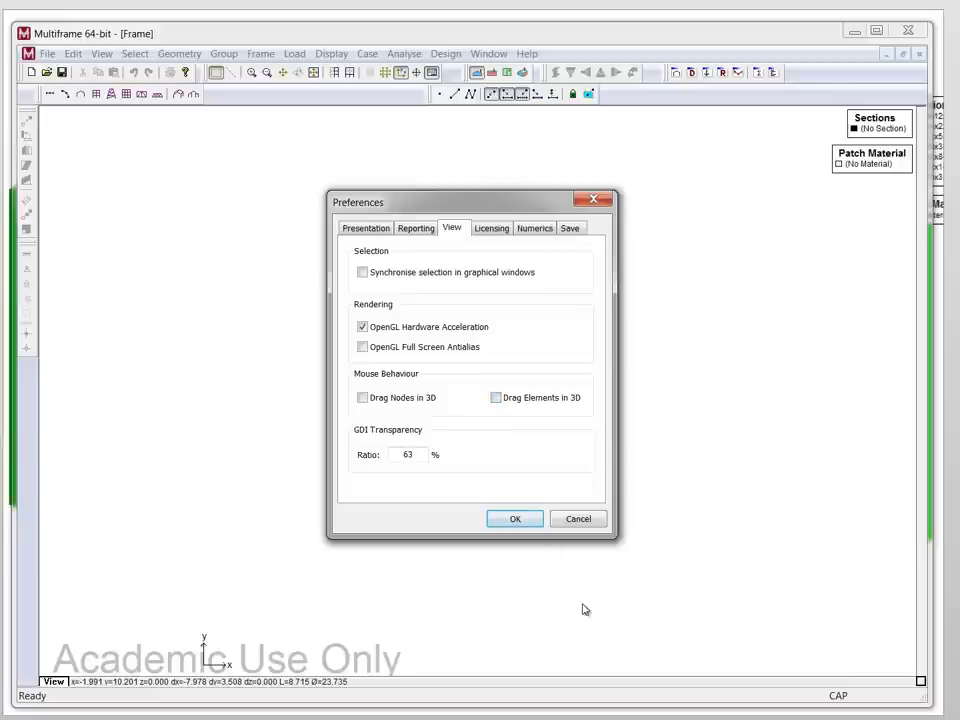
left_click(515, 518)
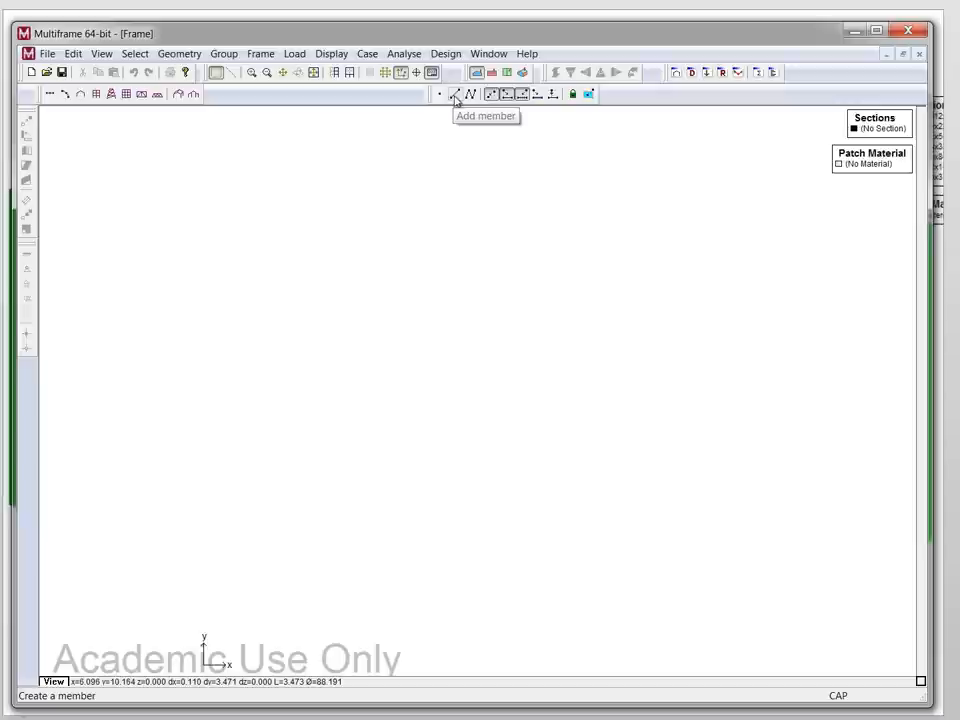
Step: Add a first member drawn diagonally and give its upper joint initial coordinates
left_click(456, 94)
left_click_drag(345, 330, 447, 248)
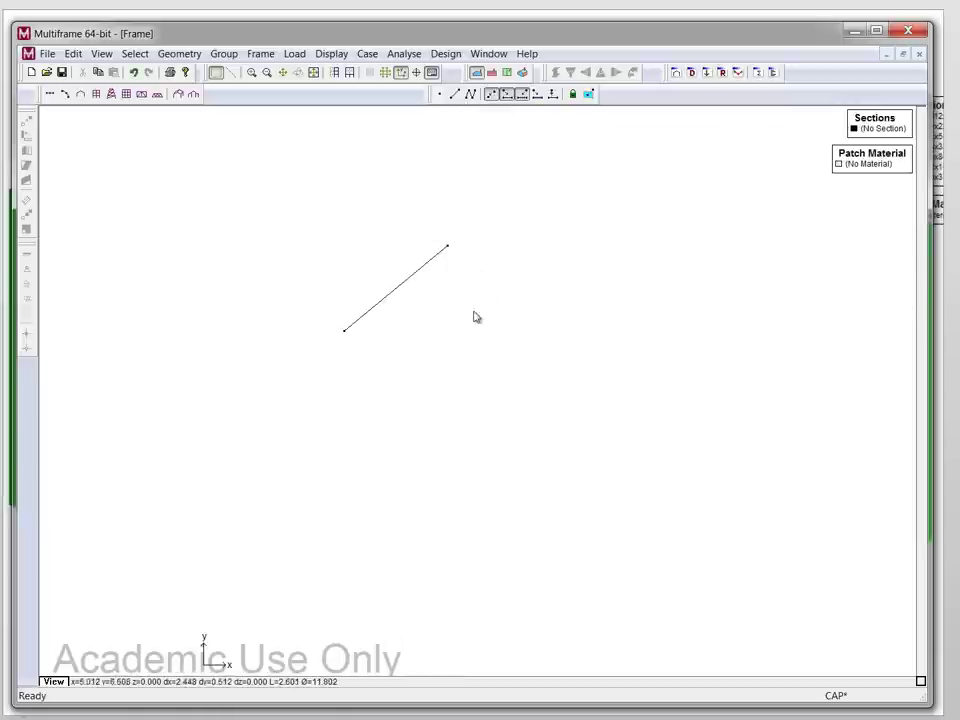
double_click(447, 248)
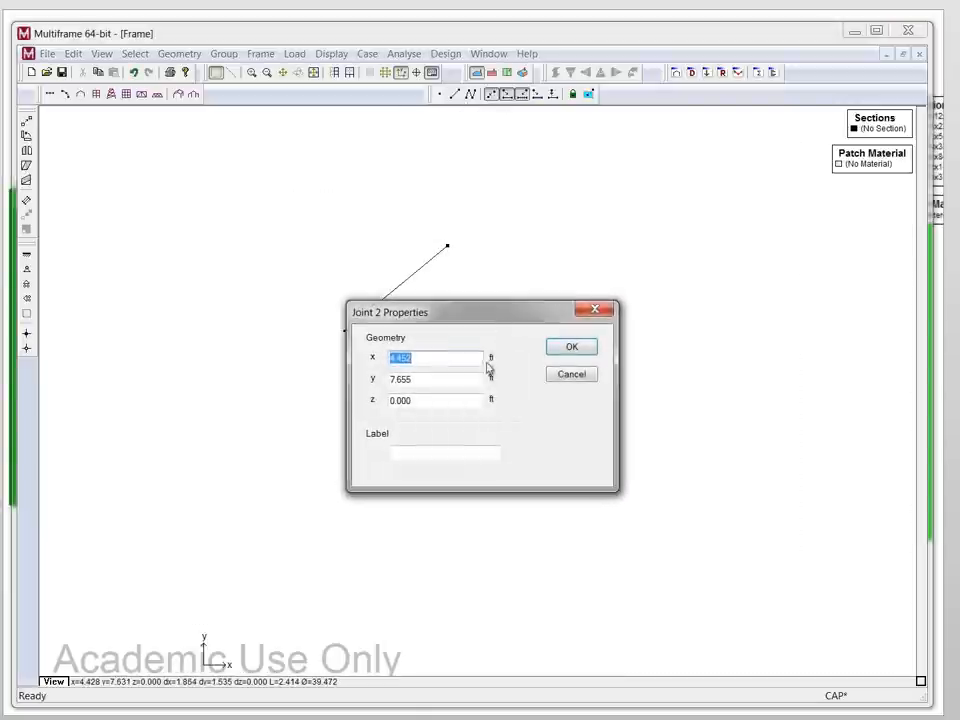
type("6")
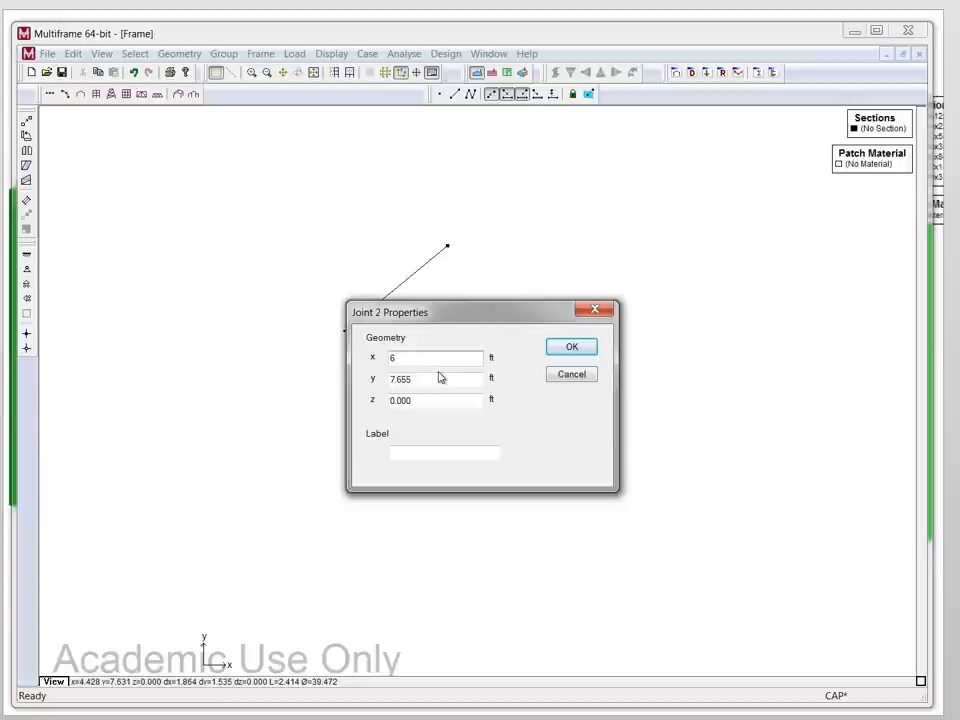
key("Tab")
type("8")
left_click(572, 346)
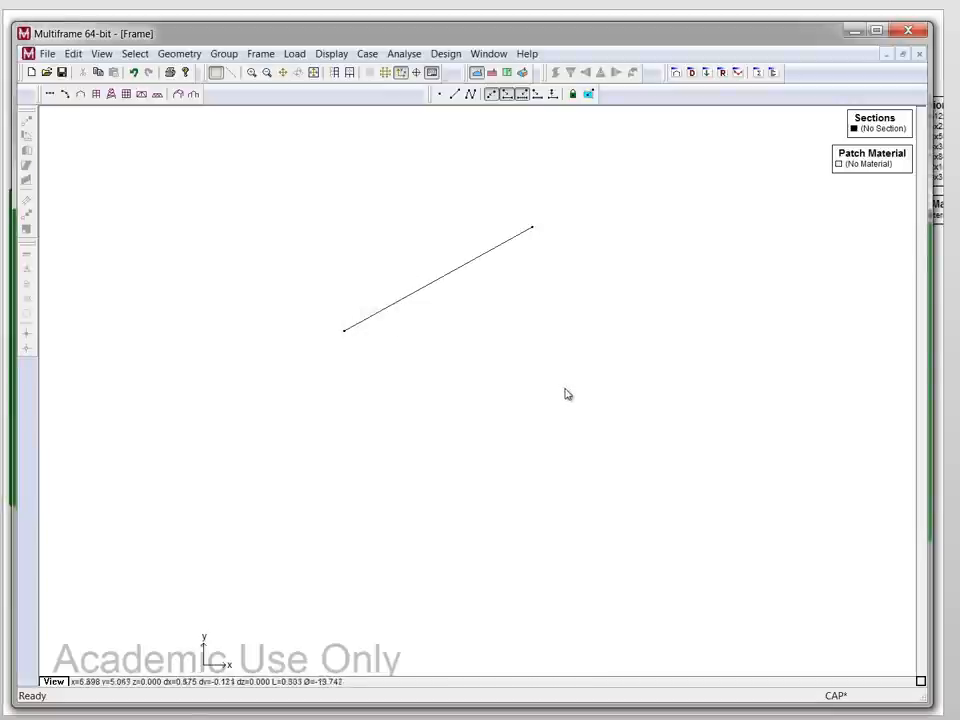
left_click_drag(219, 216, 618, 437)
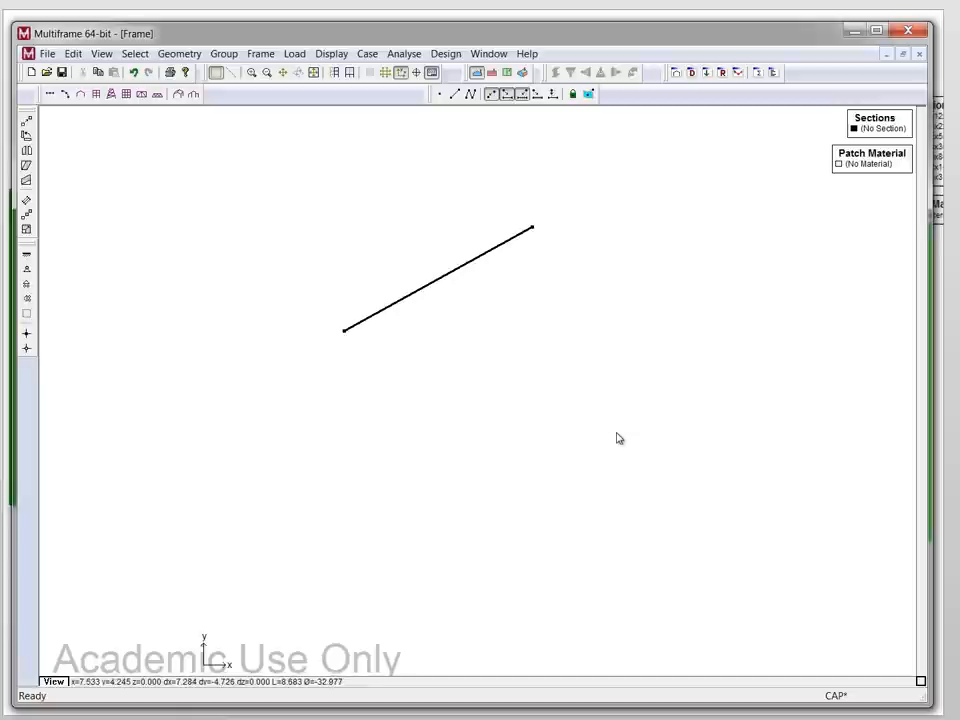
left_click(533, 330)
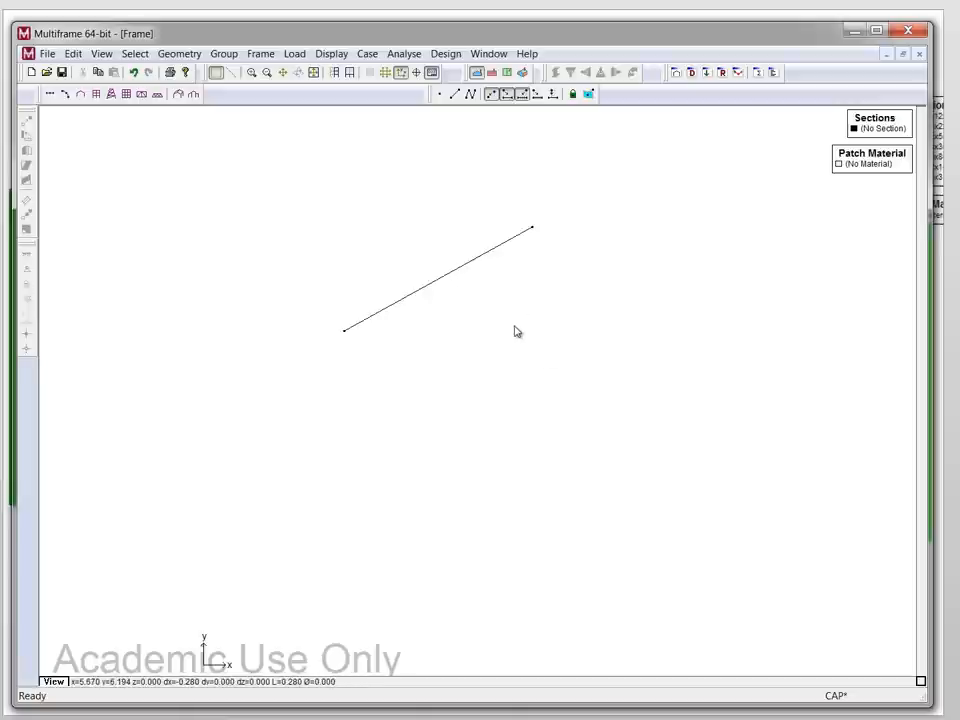
Step: Set the upper joint to (0, 15) and the lower joint to (0, 0), making a 15 ft vertical column
double_click(533, 233)
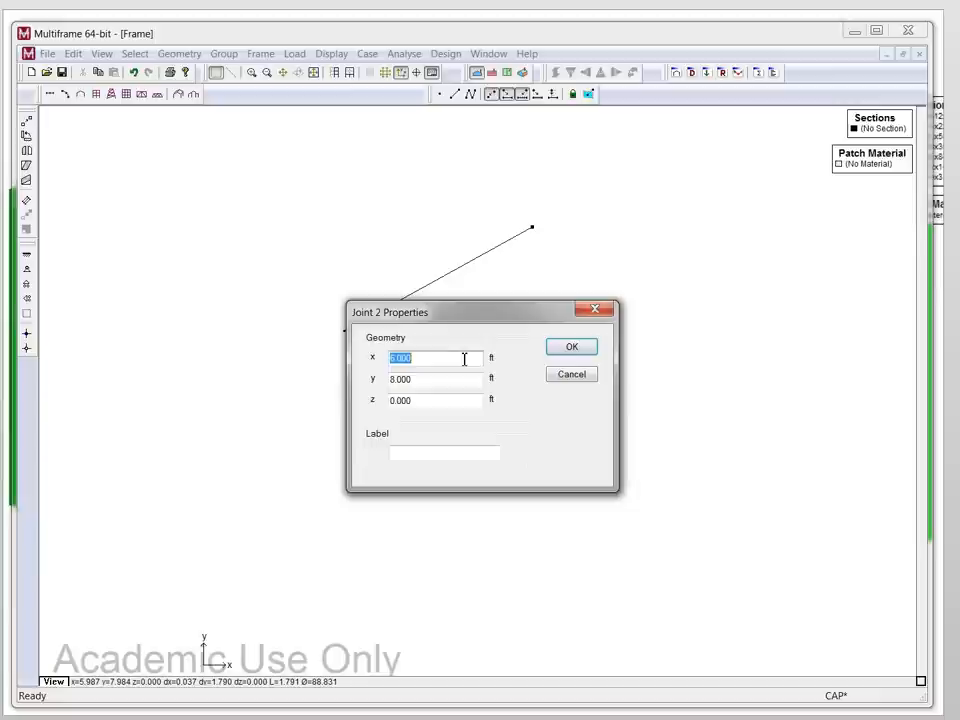
type("0")
key("Tab")
type("15")
left_click(600, 350)
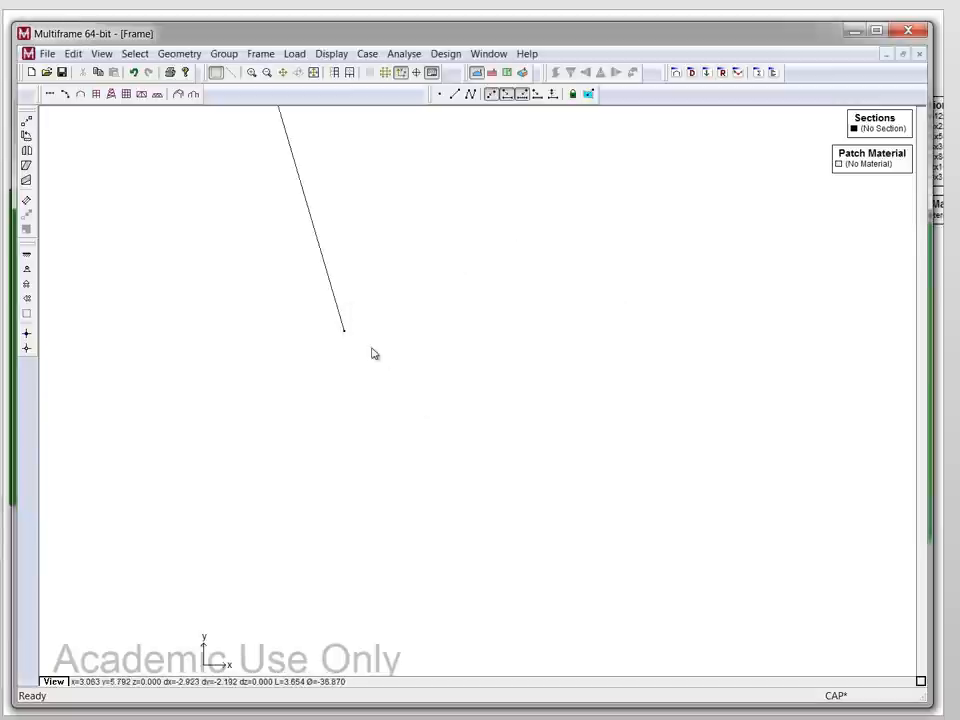
double_click(343, 333)
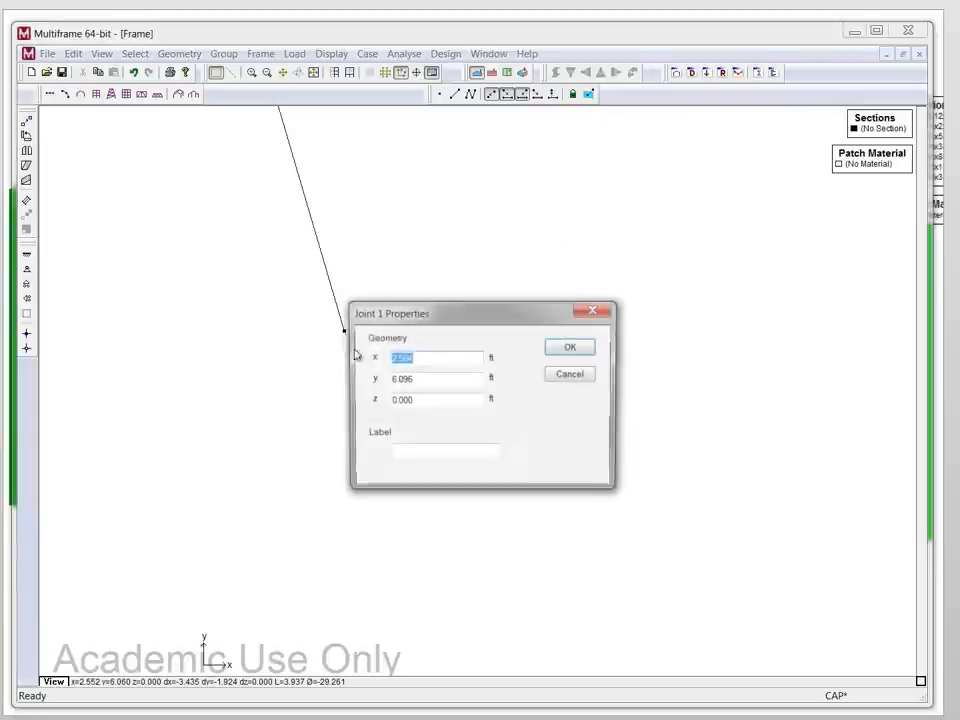
type("0")
key("Tab")
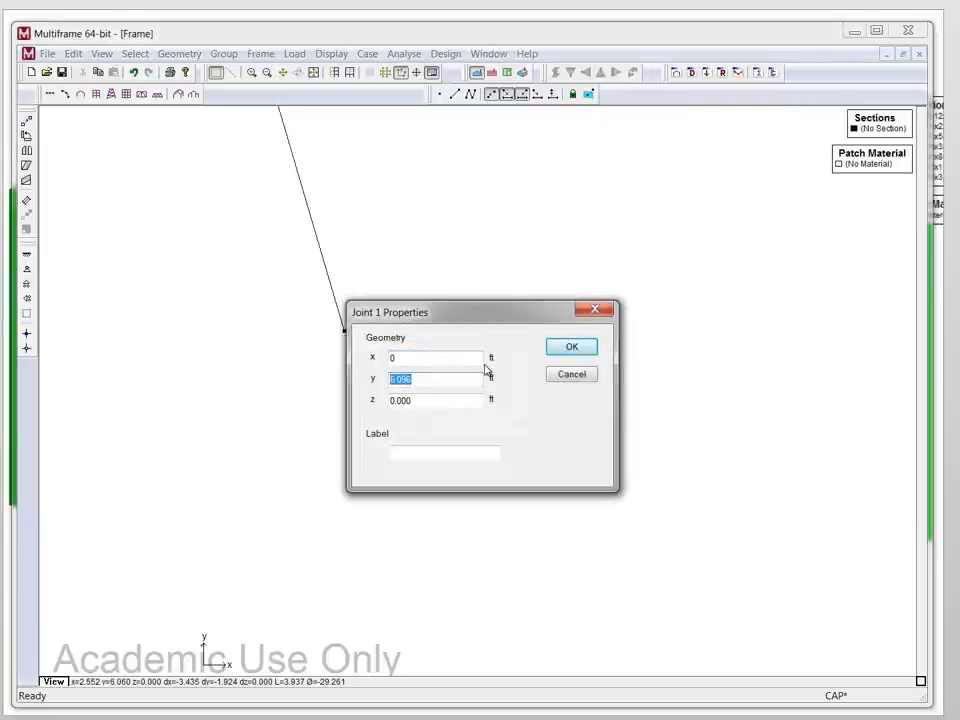
type("0")
left_click(571, 346)
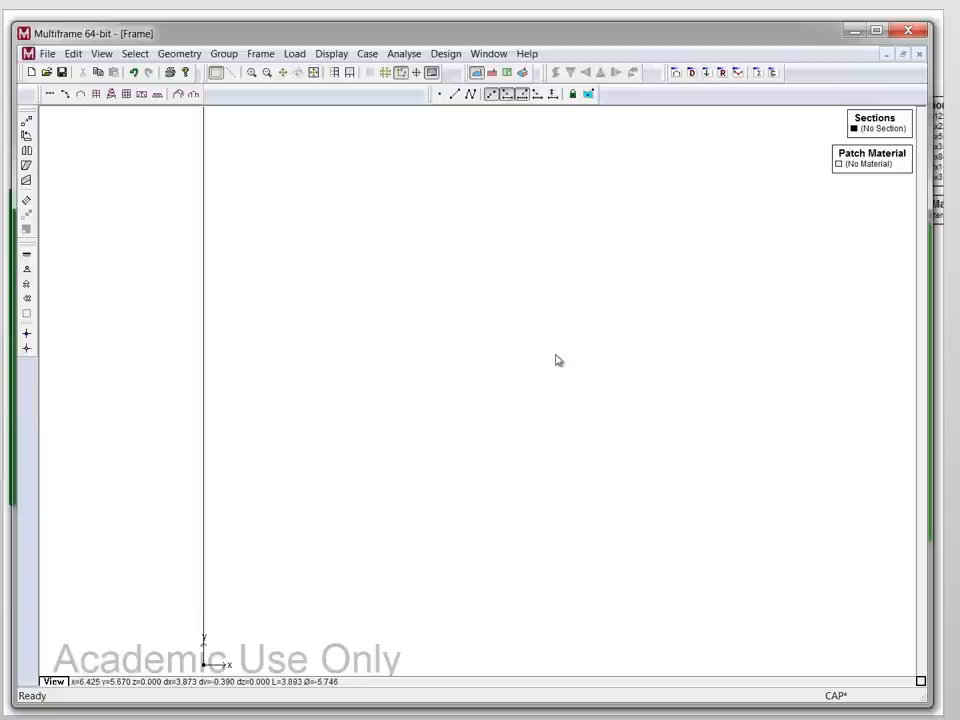
Step: Recentre the view and select the single vertical test column so it can be removed
key("Home")
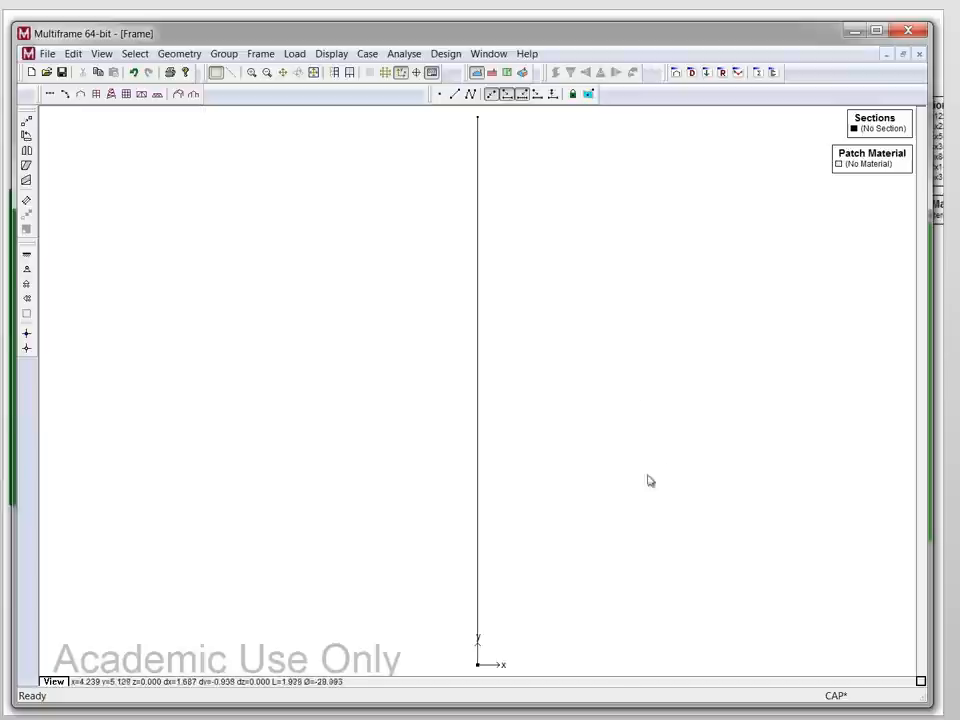
left_click_drag(660, 478, 400, 360)
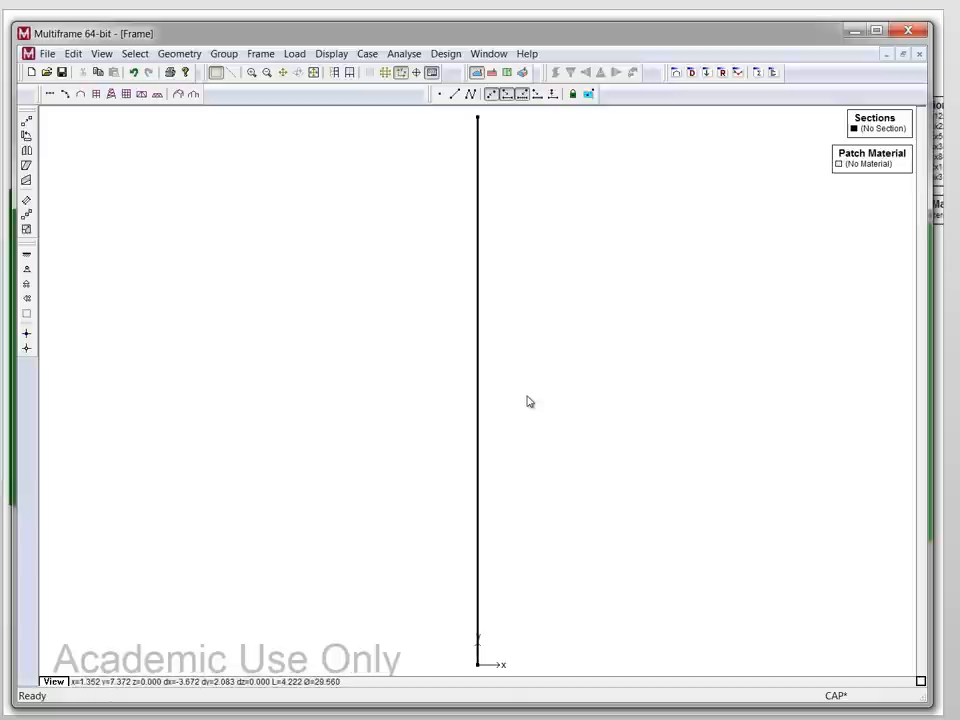
left_click(320, 160)
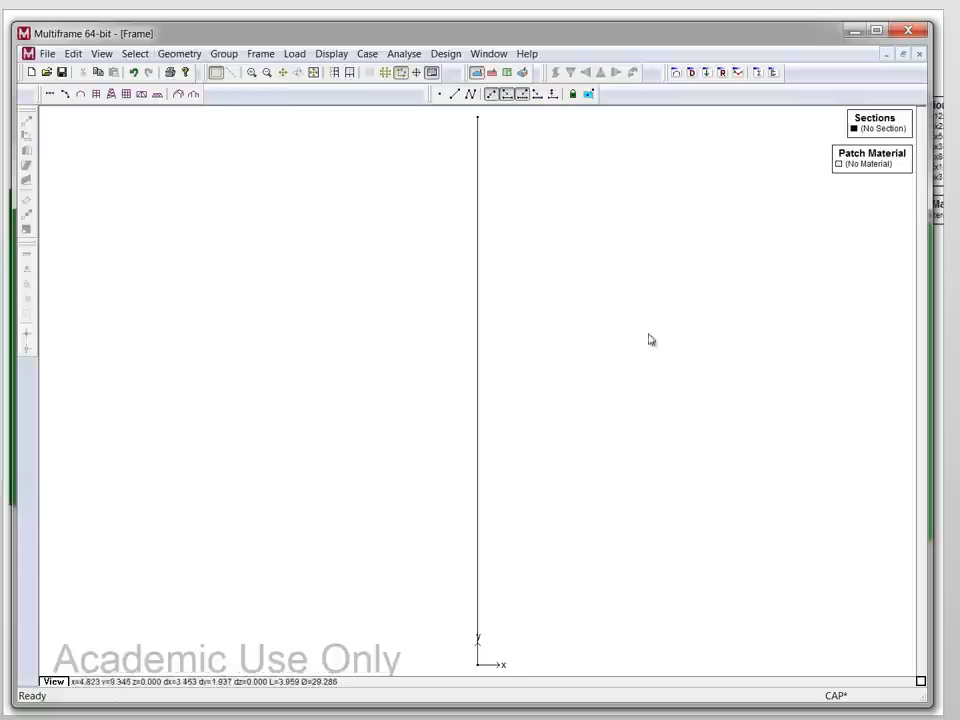
left_click_drag(592, 412, 385, 295)
left_click(180, 53)
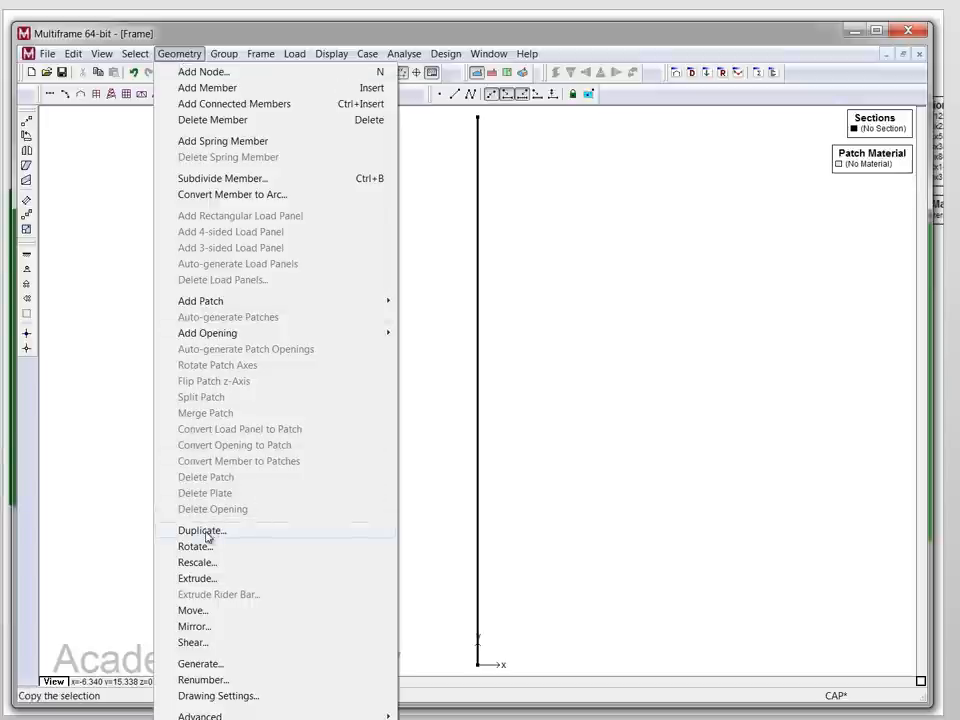
left_click(120, 400)
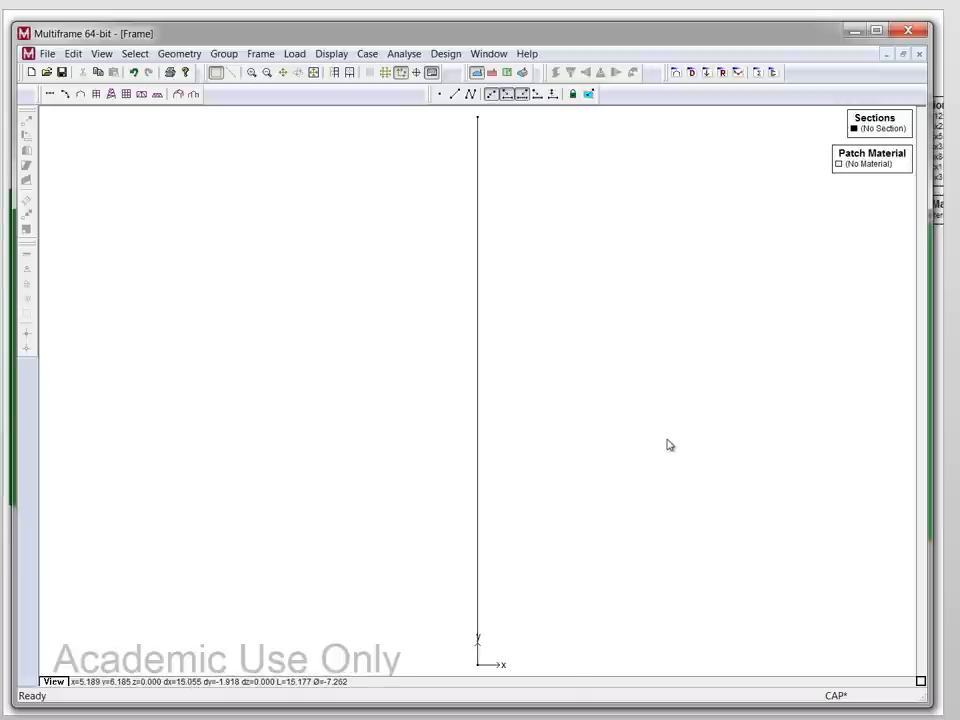
left_click_drag(666, 449, 229, 191)
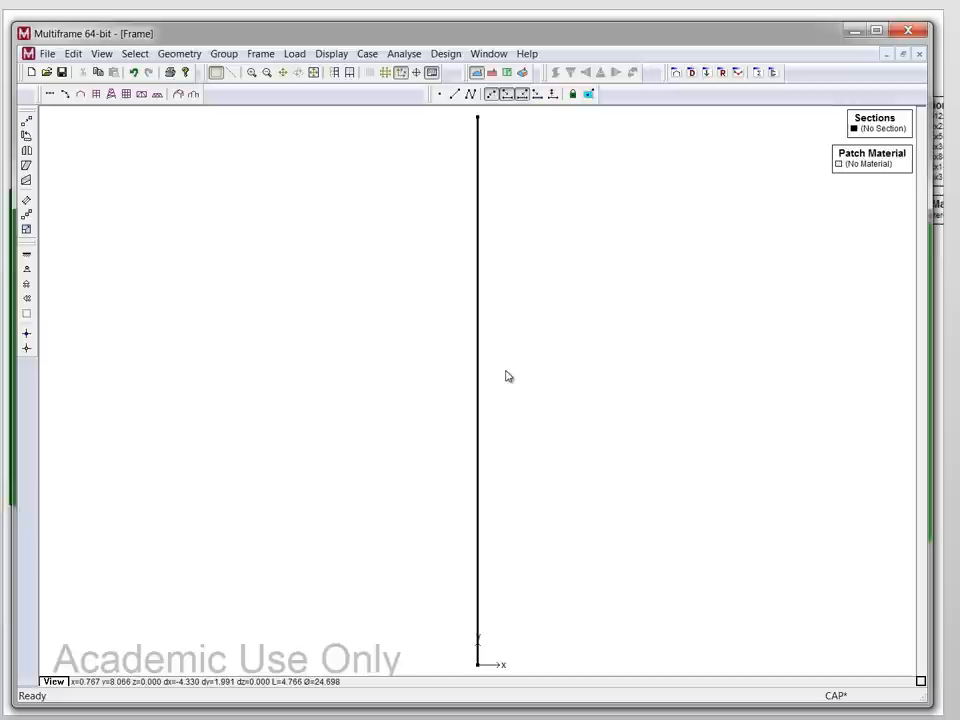
Step: Delete the selected vertical member, leaving the model empty
key("Delete")
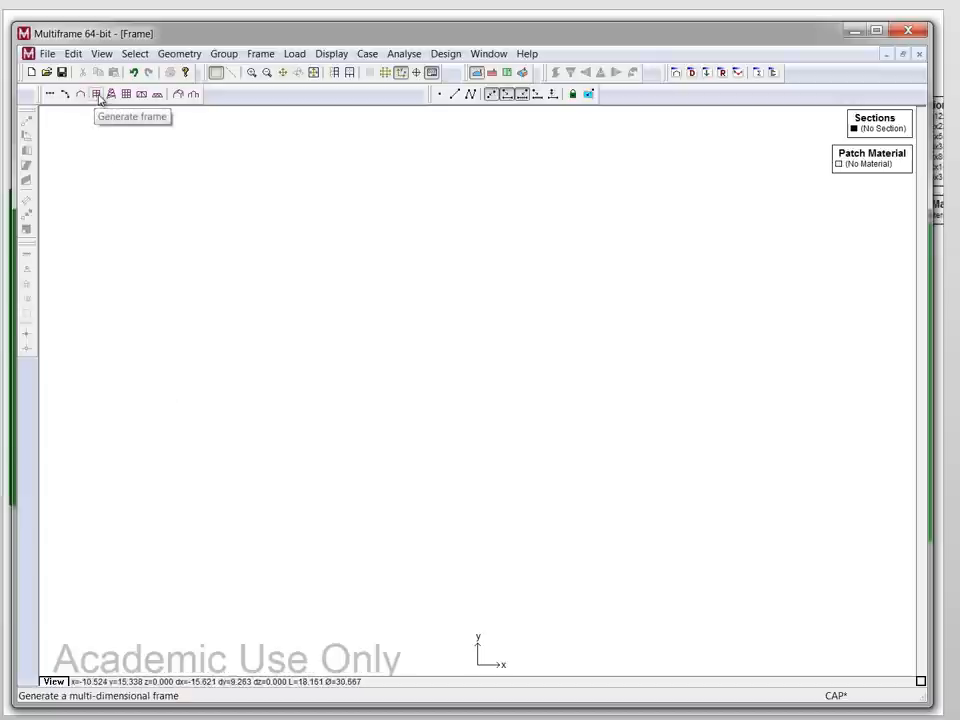
Step: Generate a frame with 2 bays, 2 stories, 2 frames, 30 ft bay and frame spacing, 15 ft story height and 5 secondary beams
left_click(97, 94)
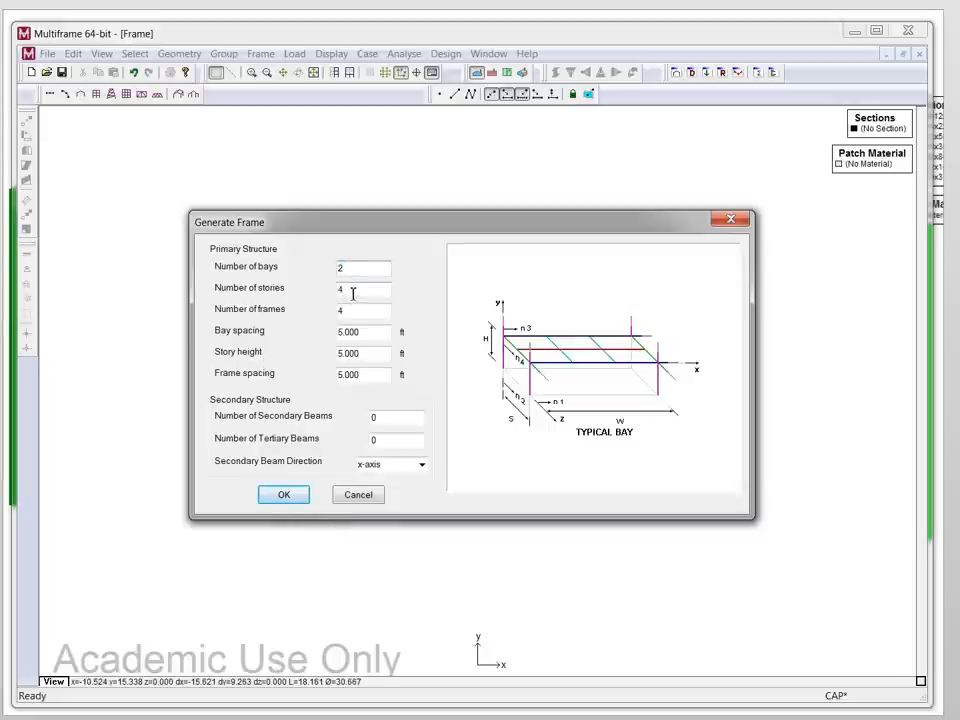
left_click_drag(355, 289, 310, 311)
type("2")
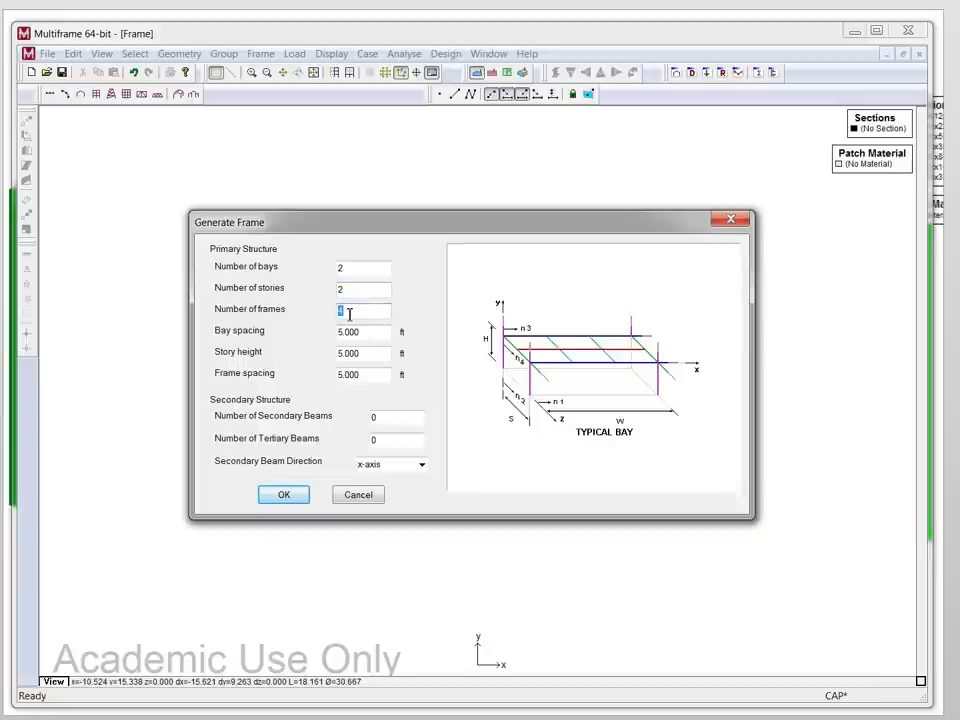
type("2")
double_click(365, 332)
type("3")
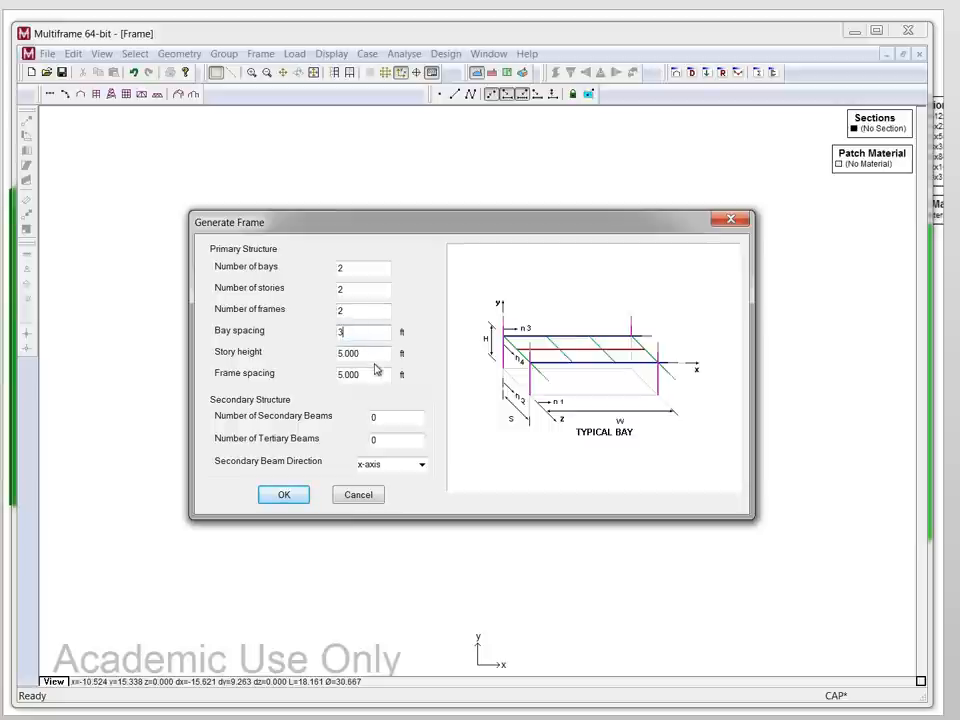
type("0")
double_click(376, 354)
type("15")
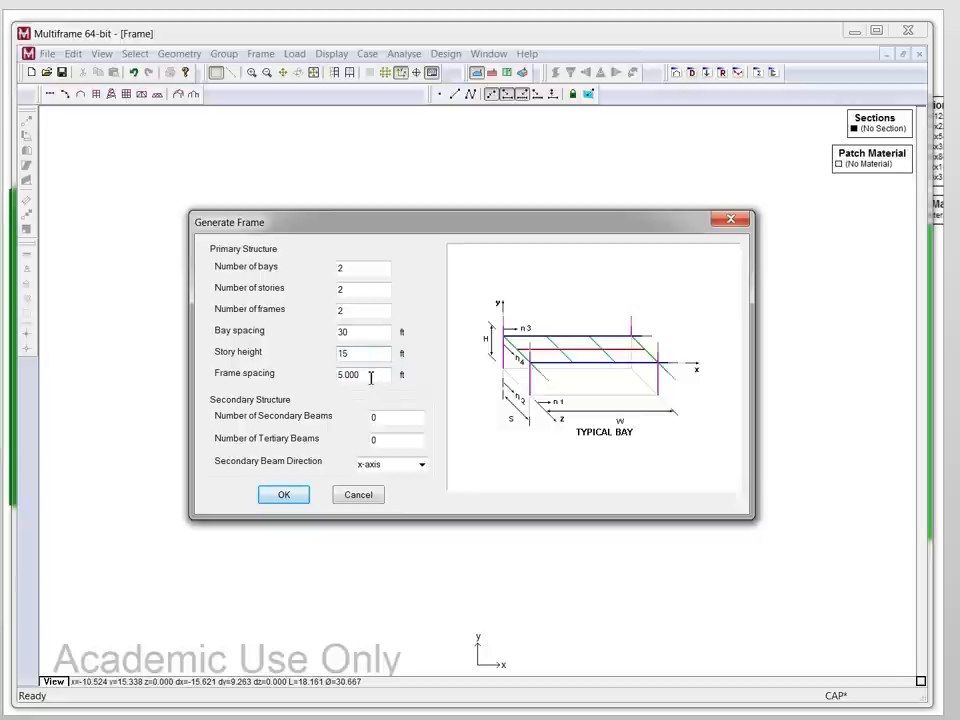
left_click_drag(370, 376, 330, 378)
type("30")
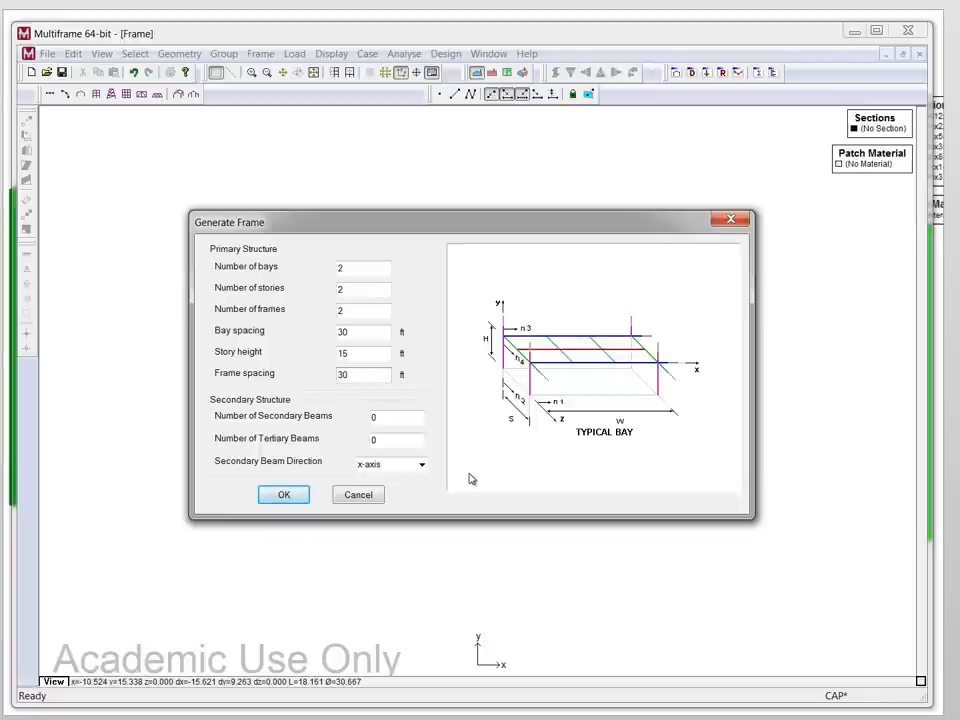
left_click(394, 418)
double_click(374, 417)
type("5")
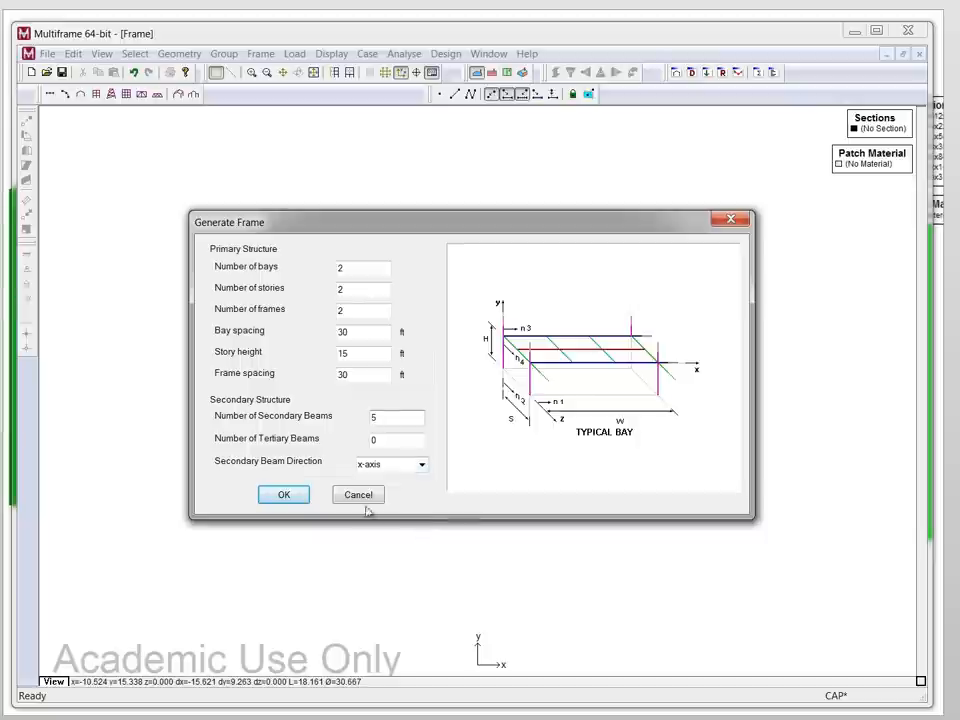
left_click(284, 495)
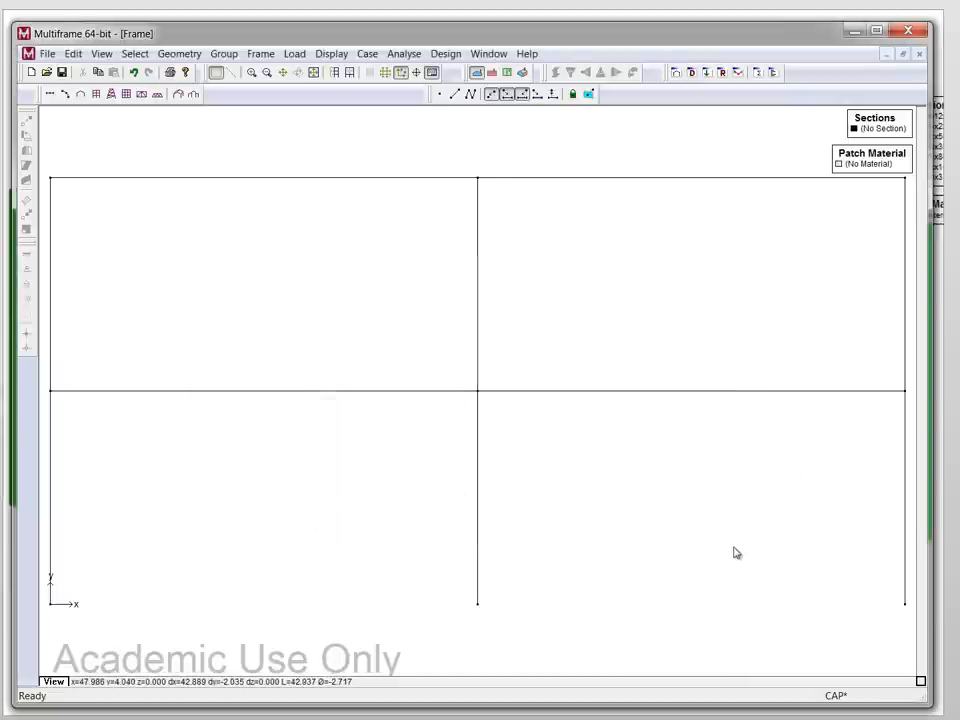
Step: View the generated frame from the right side, then as a 3D model
left_click(494, 73)
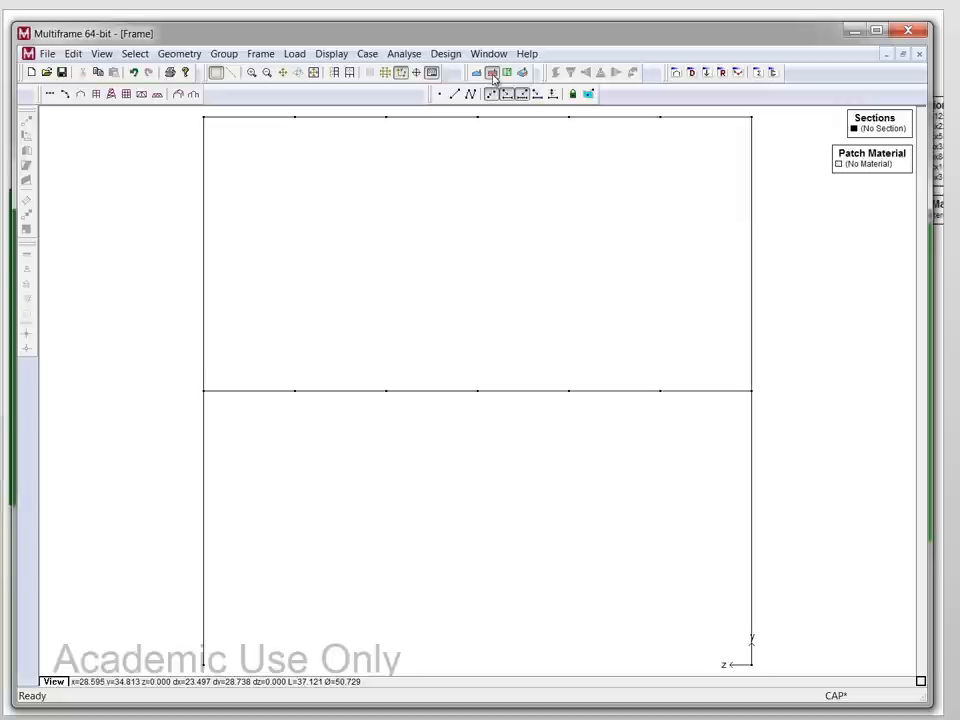
left_click(521, 73)
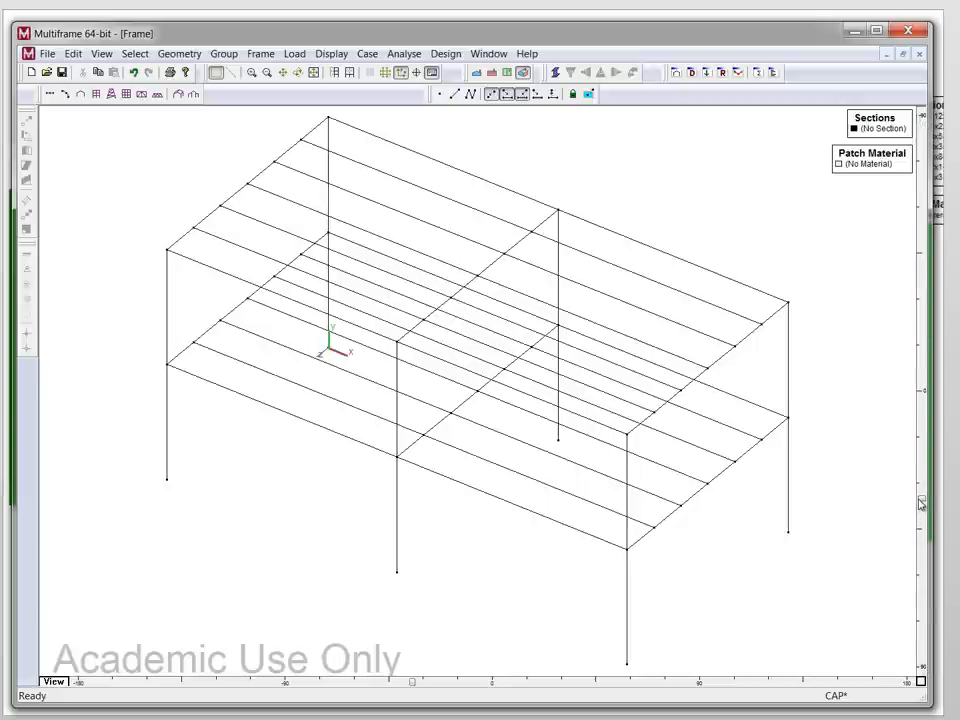
mouse_move(921, 503)
left_mouse_down()
mouse_move(921, 430)
mouse_move(921, 487)
mouse_move(940, 455)
left_mouse_up()
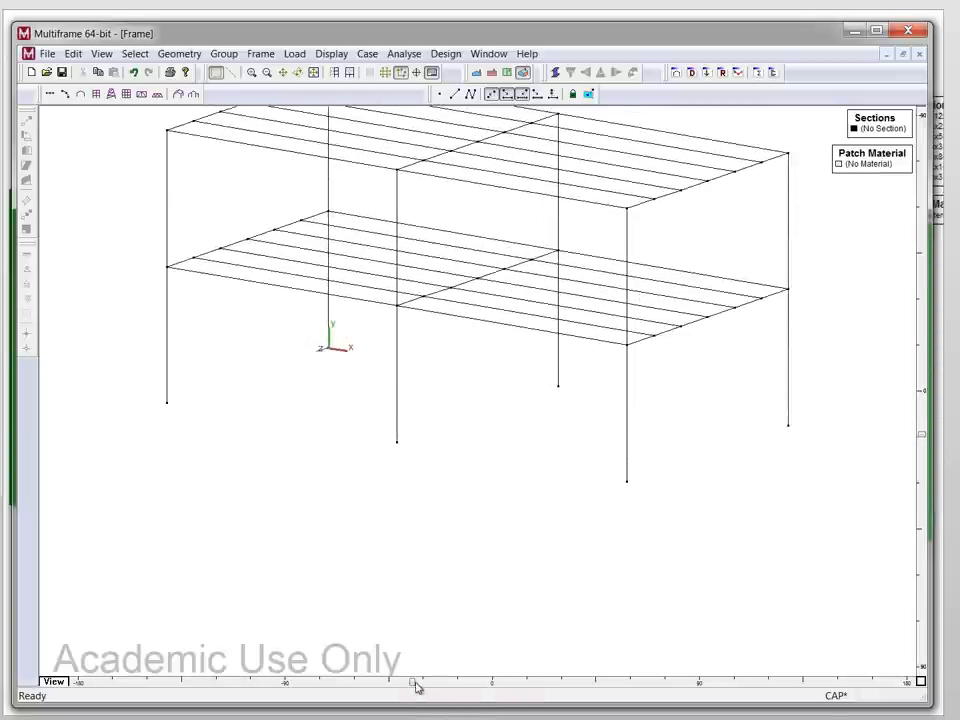
mouse_move(416, 683)
left_mouse_down()
mouse_move(842, 683)
mouse_move(300, 683)
mouse_move(430, 683)
mouse_move(412, 683)
left_mouse_up()
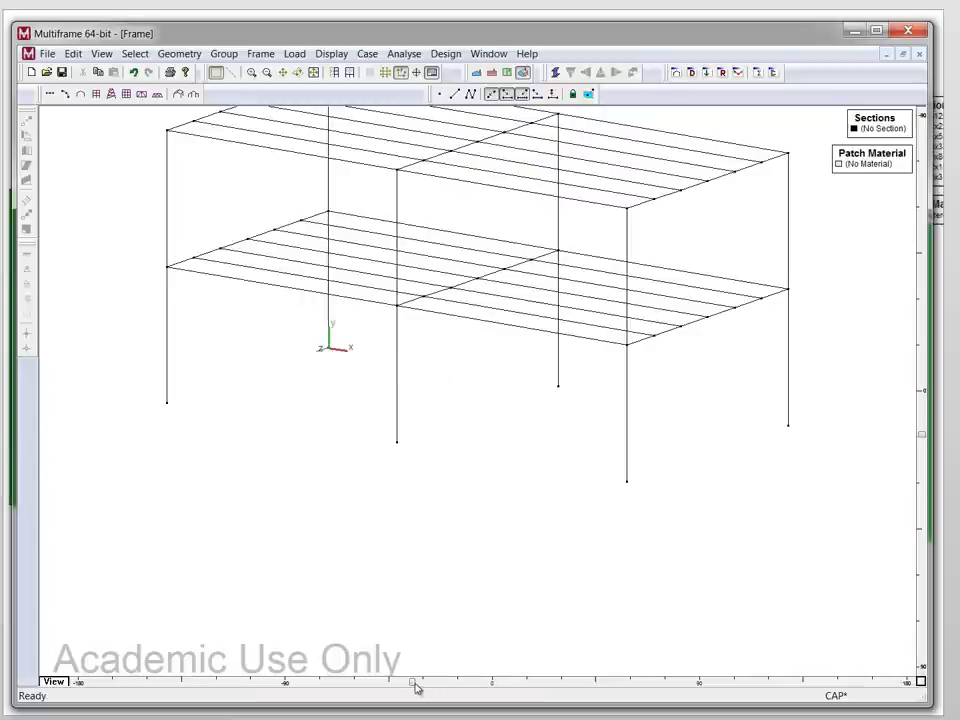
Step: Rotate the 3D view away and back so the whole two-story frame fills the window
left_click_drag(415, 686, 190, 690)
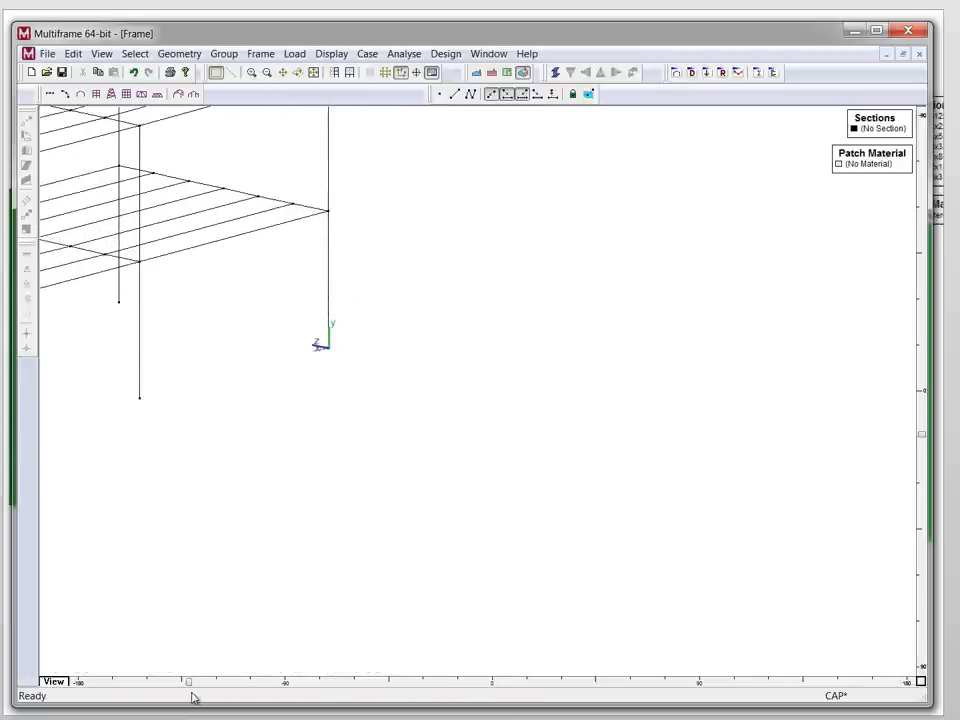
left_click_drag(190, 690, 410, 686)
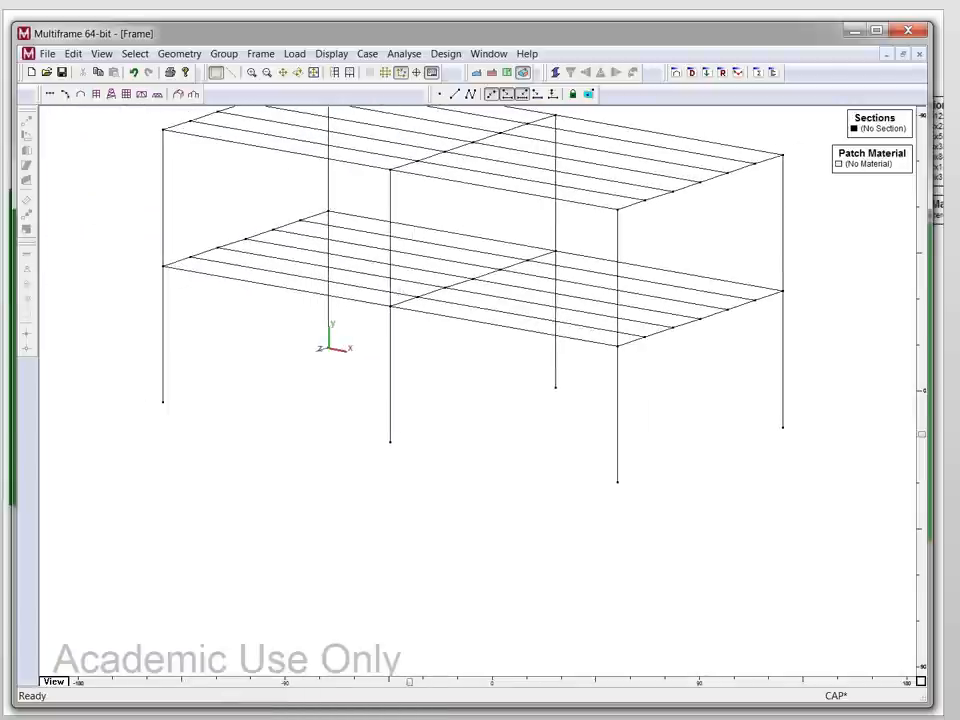
scroll(478, 384, "up", 2)
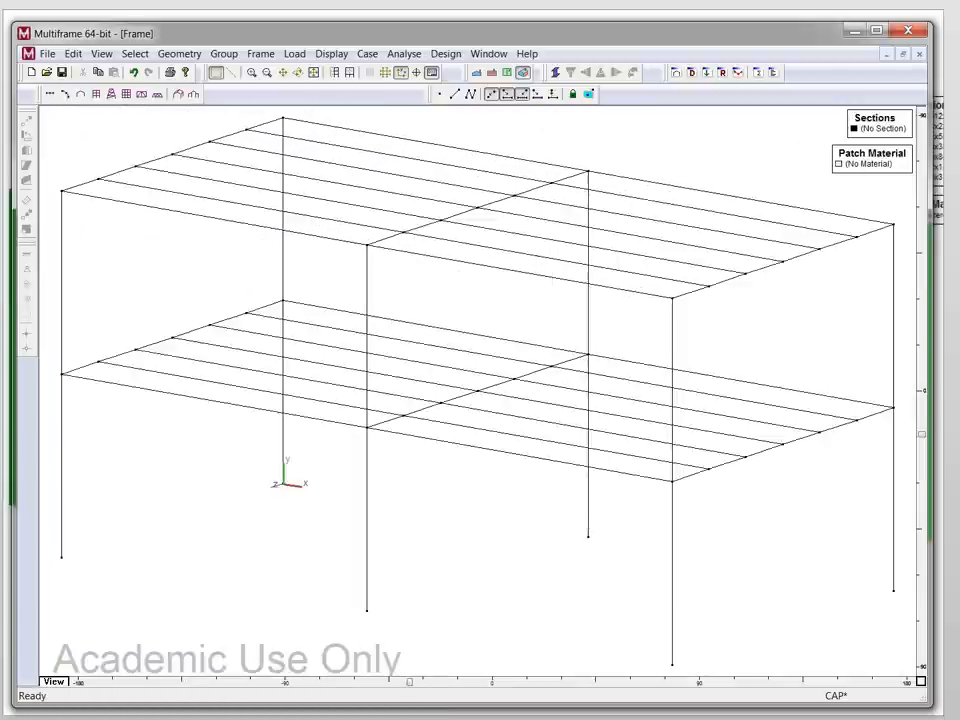
Step: Try Ctrl+A and rubber-band enclosing to select the whole frame, clearing the selection between attempts
key("ctrl+a")
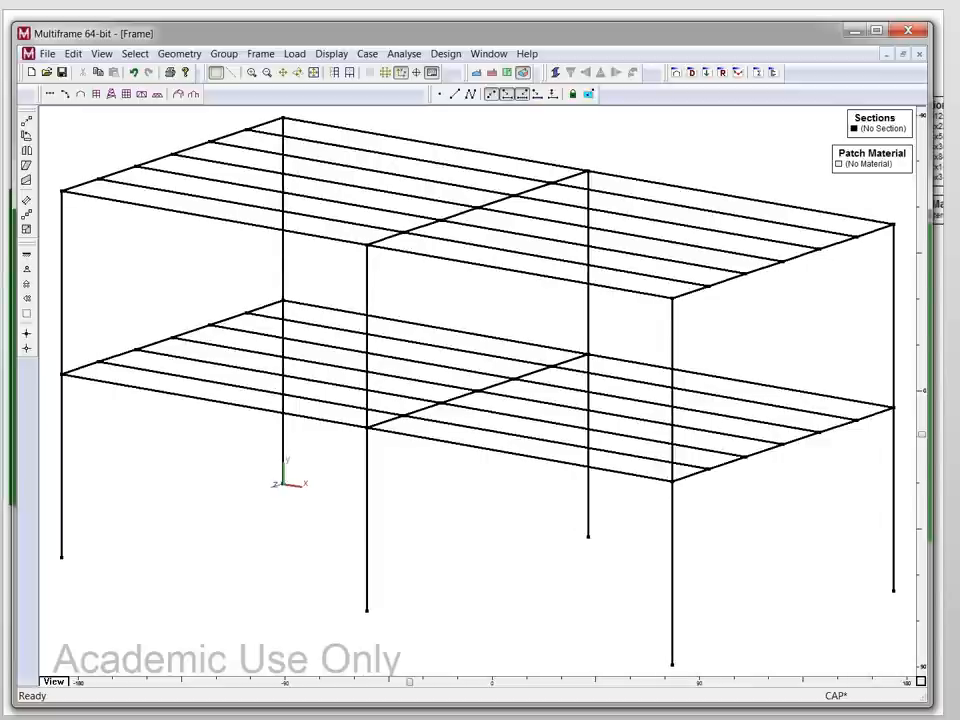
left_click(645, 495)
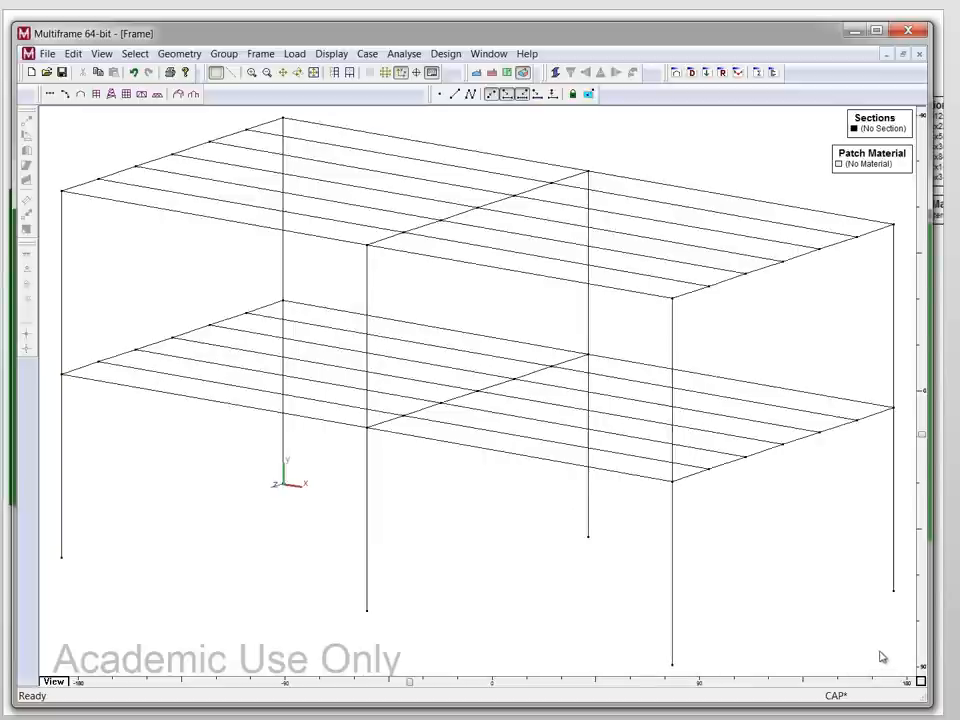
left_click_drag(885, 655, 113, 233)
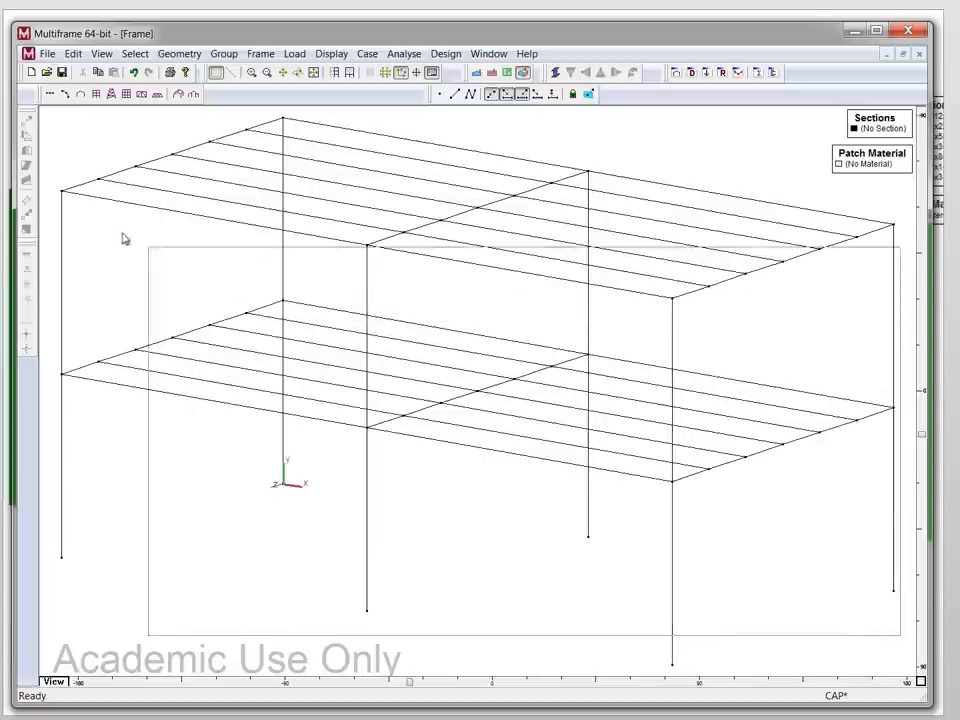
left_click_drag(113, 233, 68, 150)
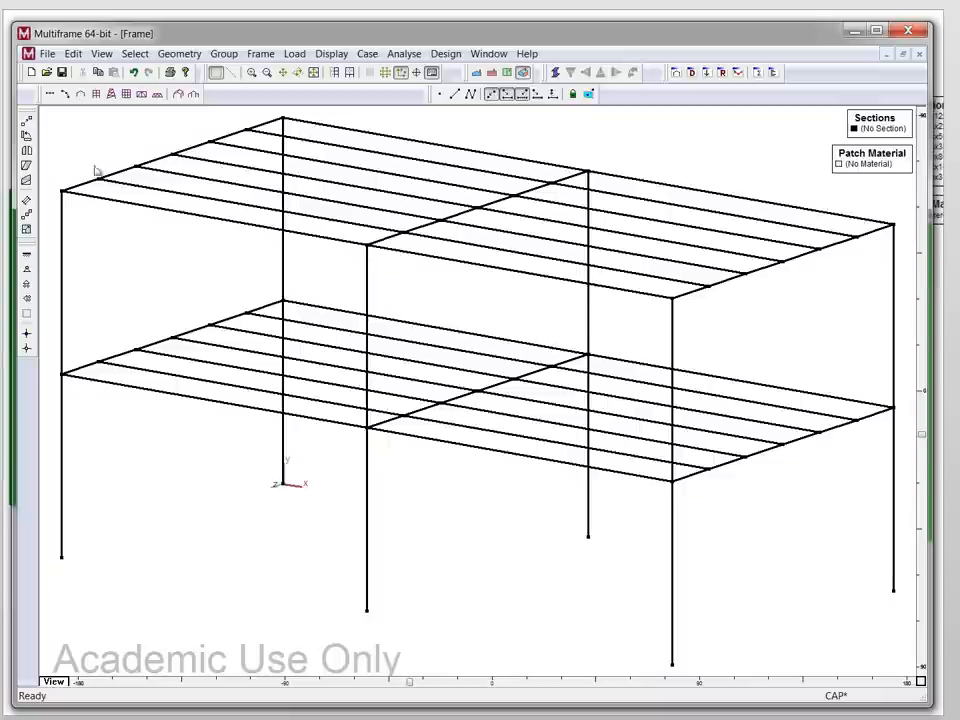
left_click(905, 665)
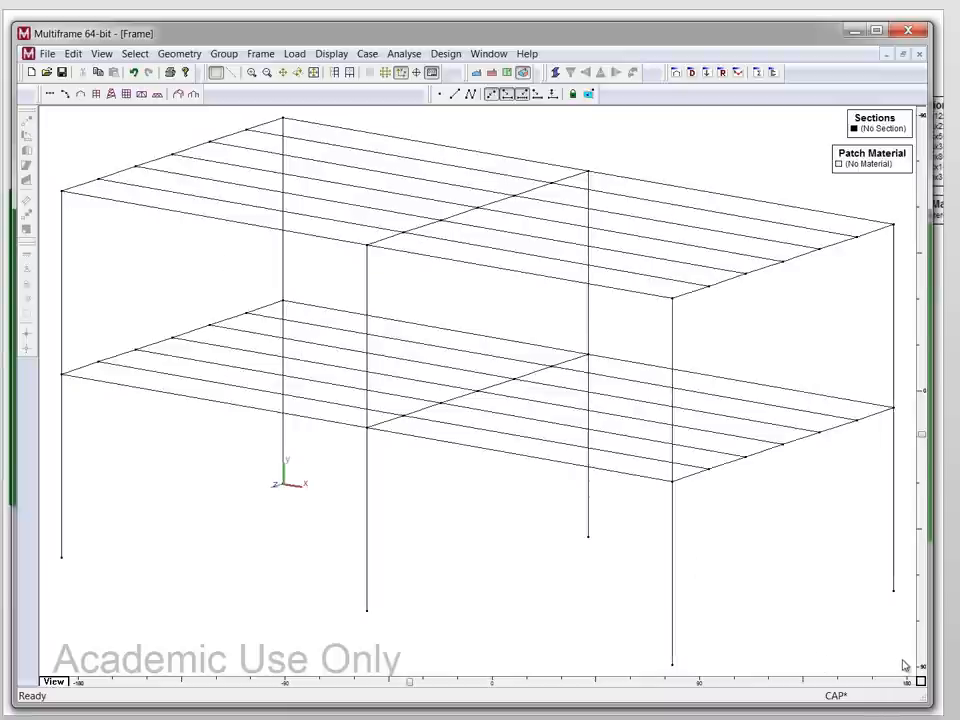
left_click_drag(902, 658, 157, 190)
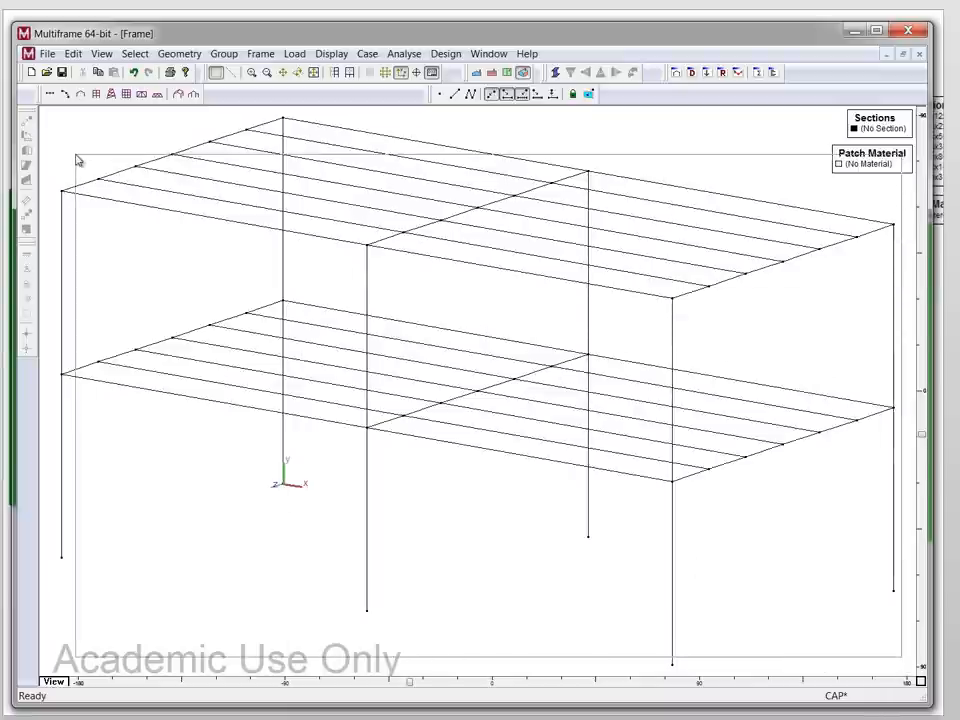
mouse_move(157, 190)
left_mouse_down()
mouse_move(45, 115)
mouse_move(881, 663)
mouse_move(903, 657)
left_mouse_up()
left_click(45, 108)
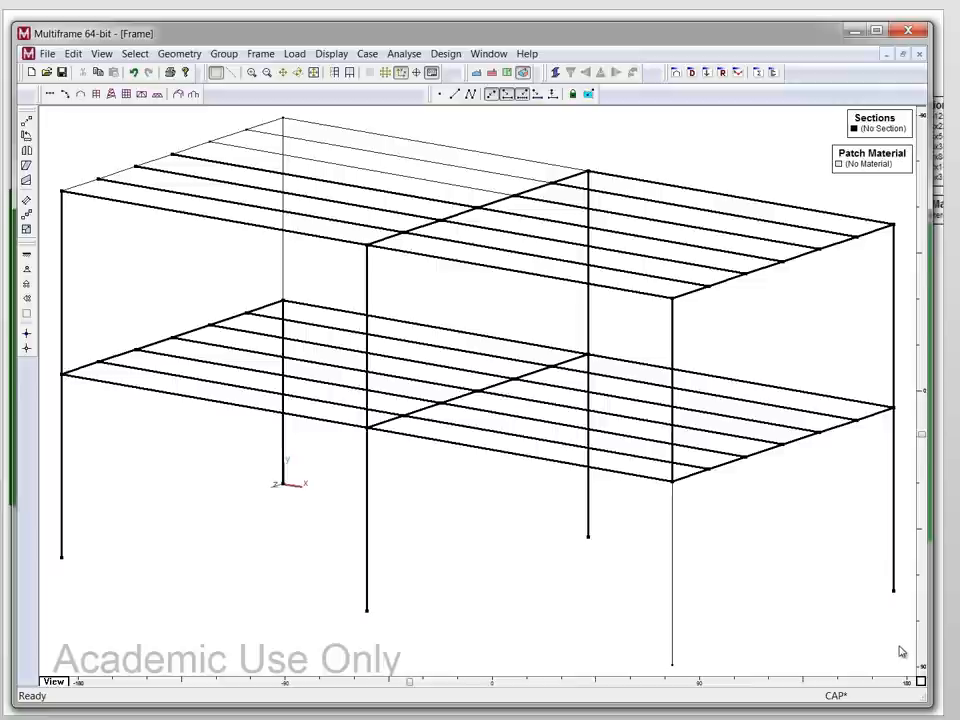
left_click(827, 649)
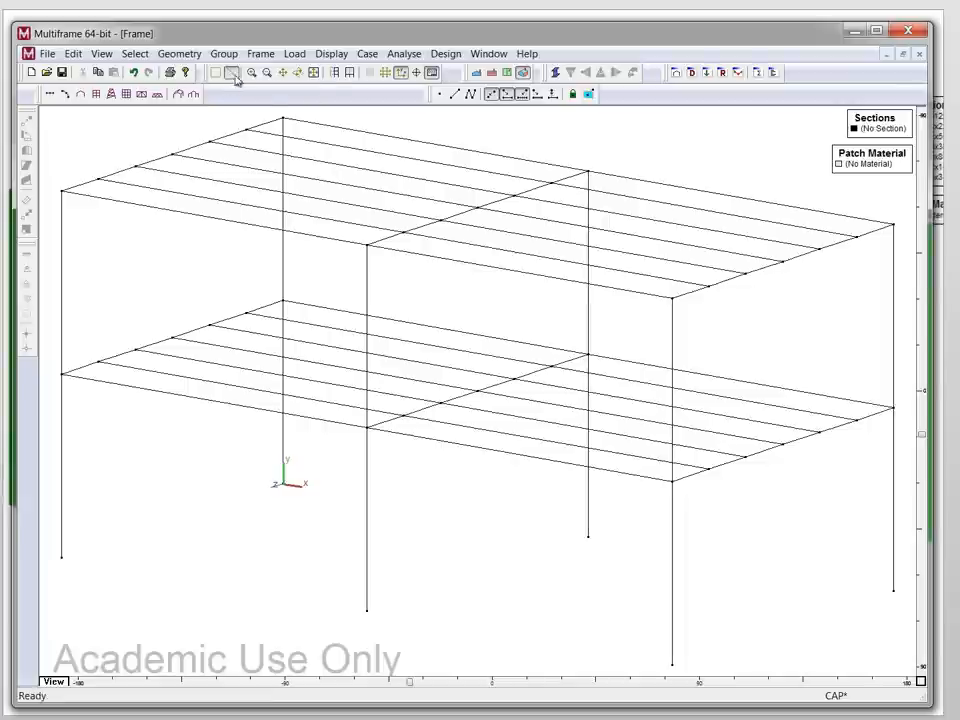
Step: Try line selection on the upper beams, clear it, and select all frame members with Ctrl+A
left_click_drag(639, 332, 658, 172)
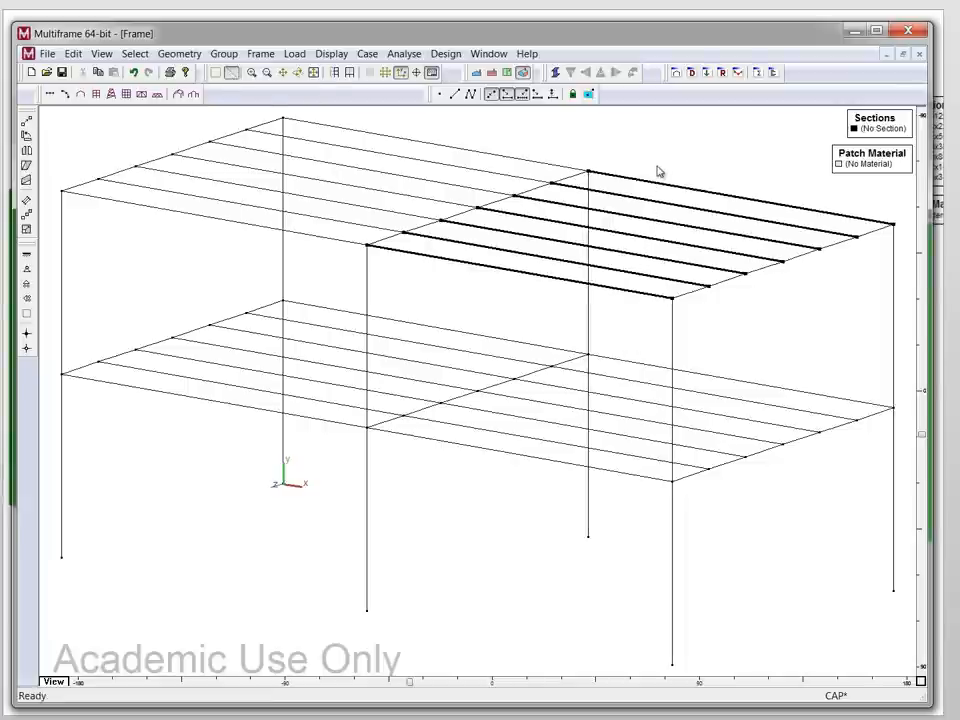
left_click_drag(345, 255, 415, 118)
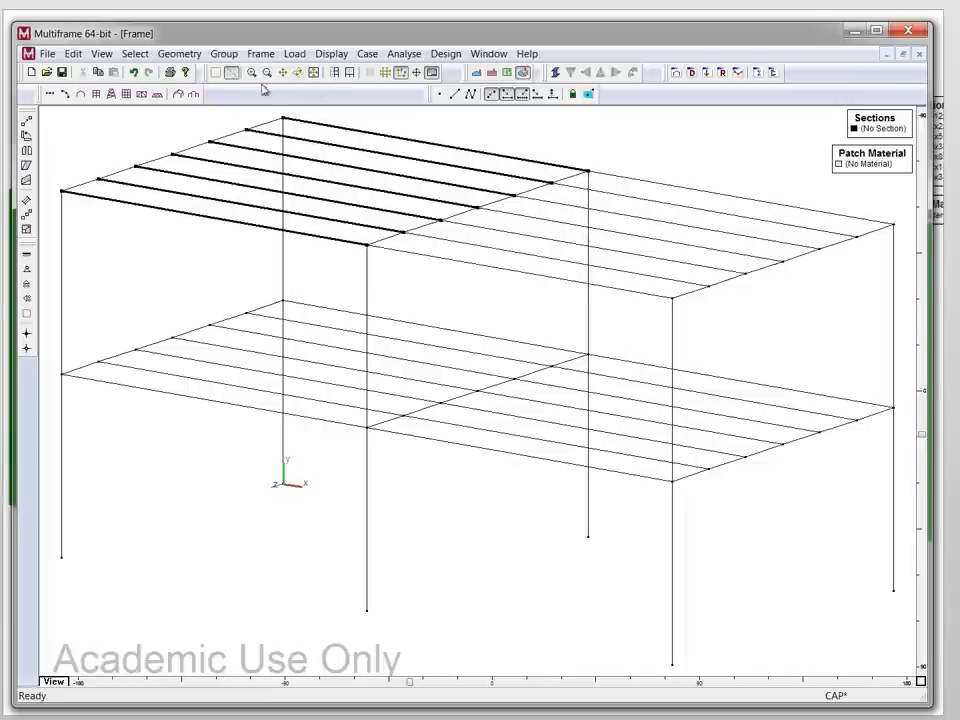
left_click(216, 72)
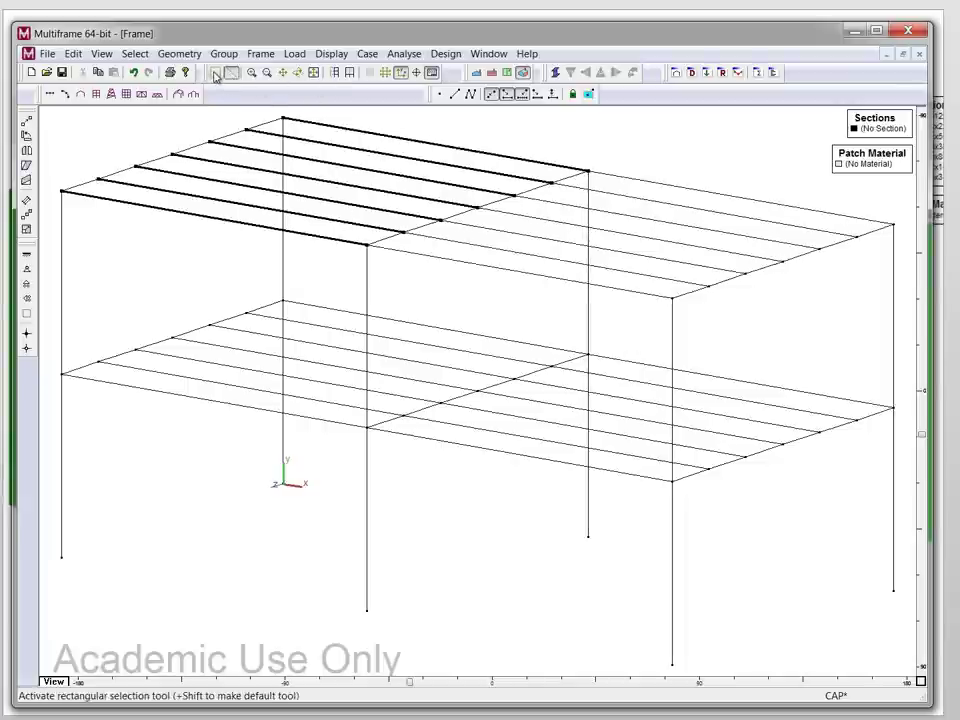
left_click(455, 544)
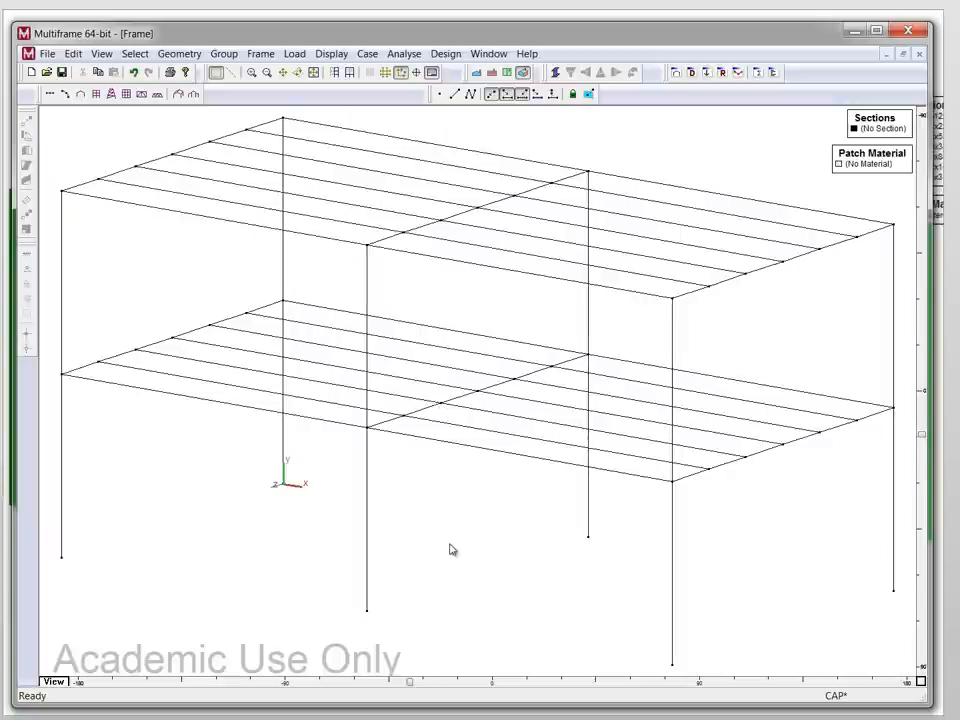
key("ctrl+a")
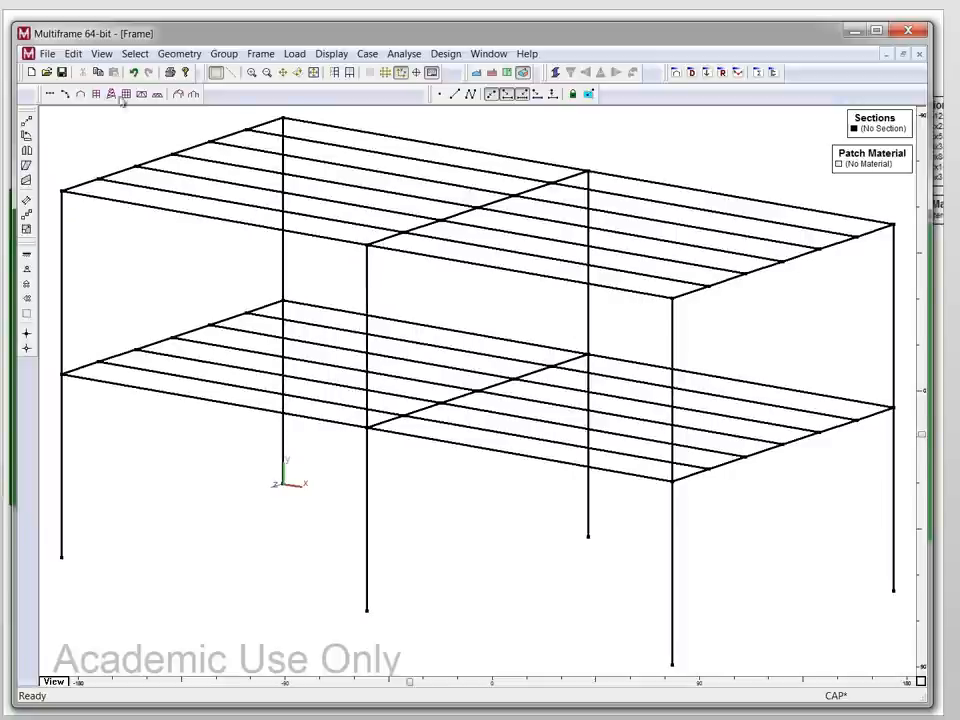
Step: Move the selected structure by -30 ft in x and -15 ft in z, then fit the frame in view
left_click(180, 54)
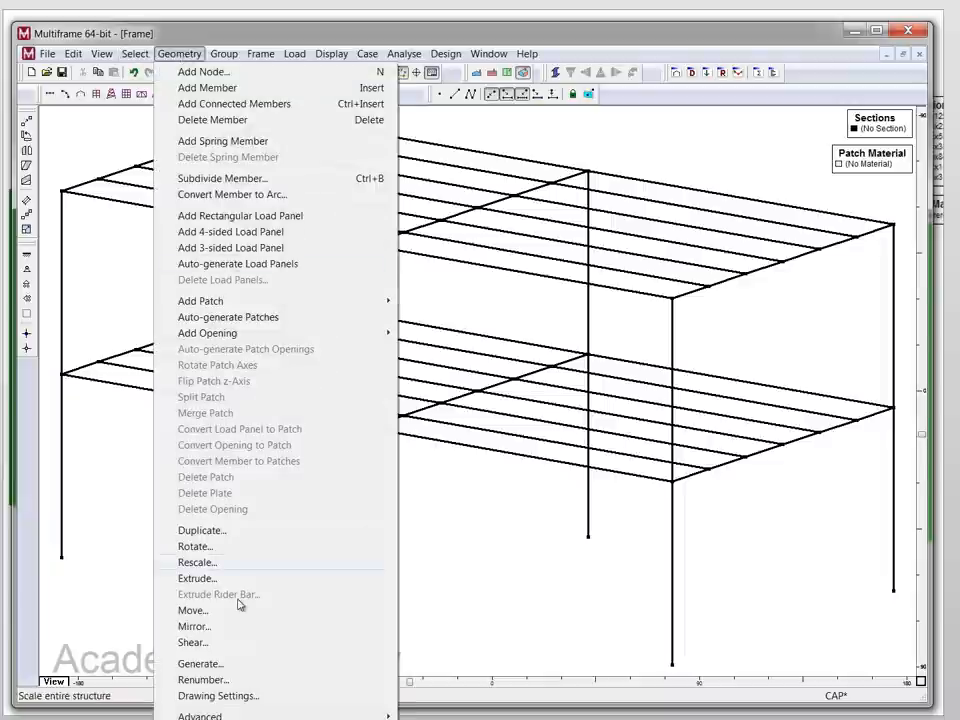
left_click(200, 610)
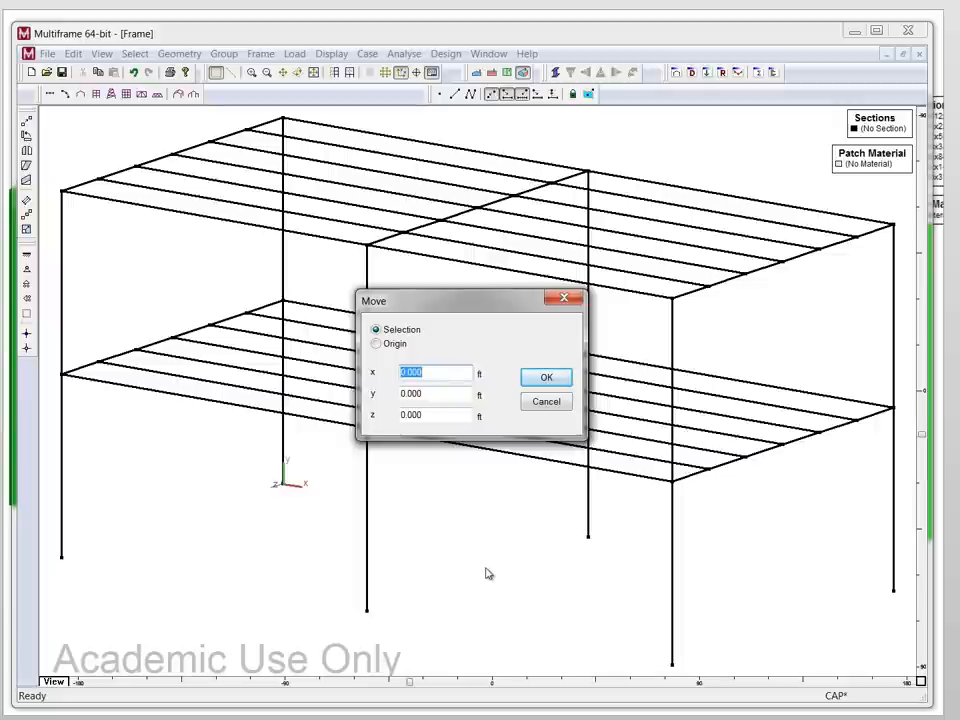
type("-30")
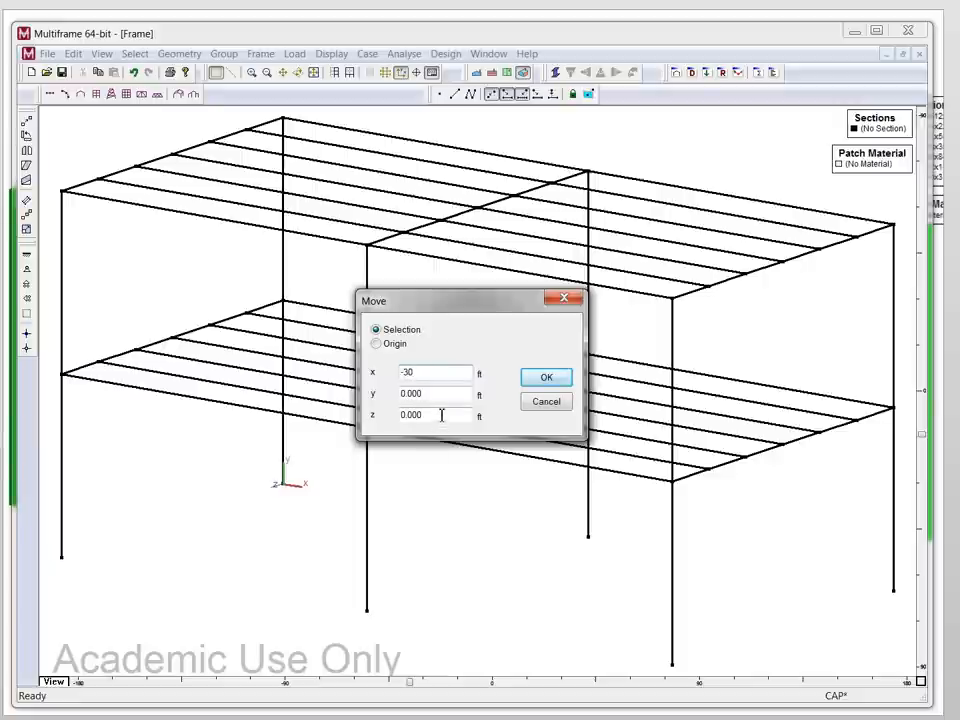
double_click(410, 415)
type("-15")
left_click(546, 377)
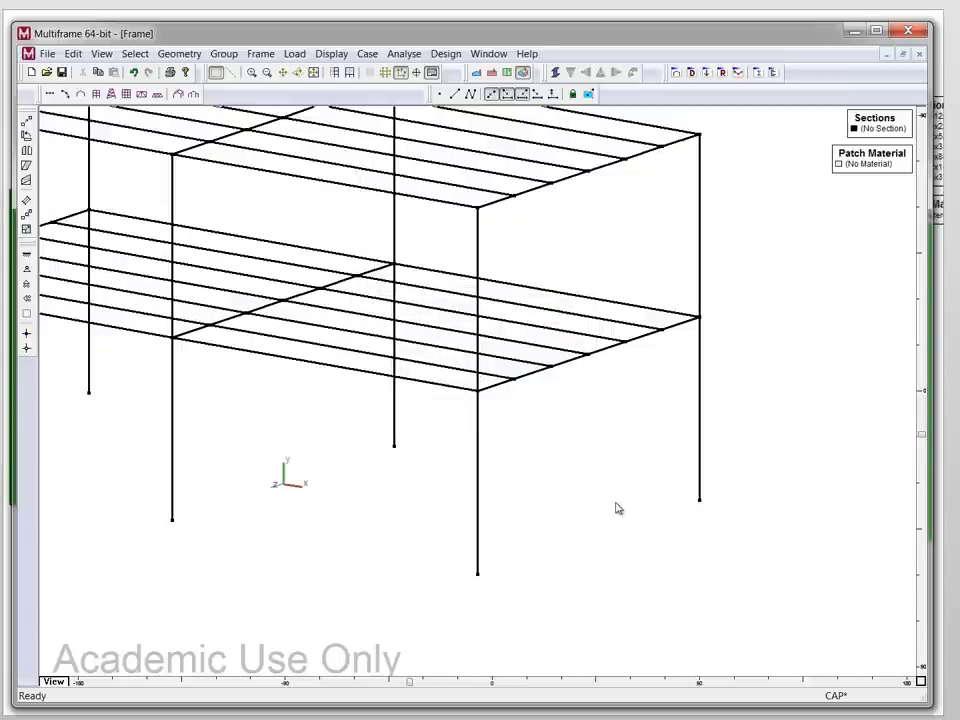
key("ctrl+e")
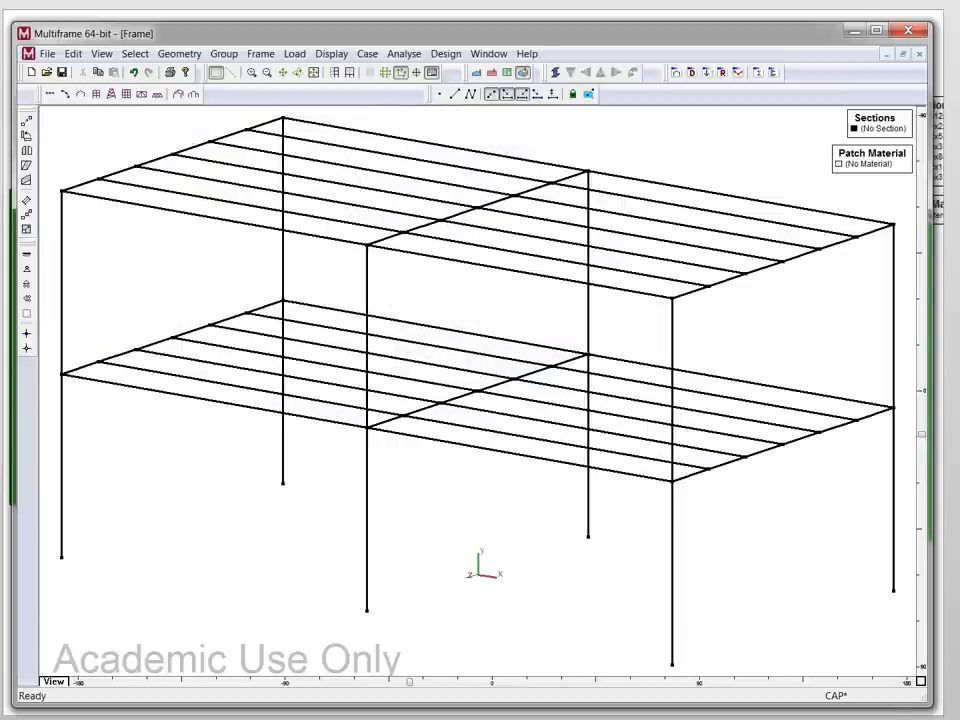
Step: Clear the selection and rotate the frame about its vertical axis to a more front-on angle
left_click(526, 601)
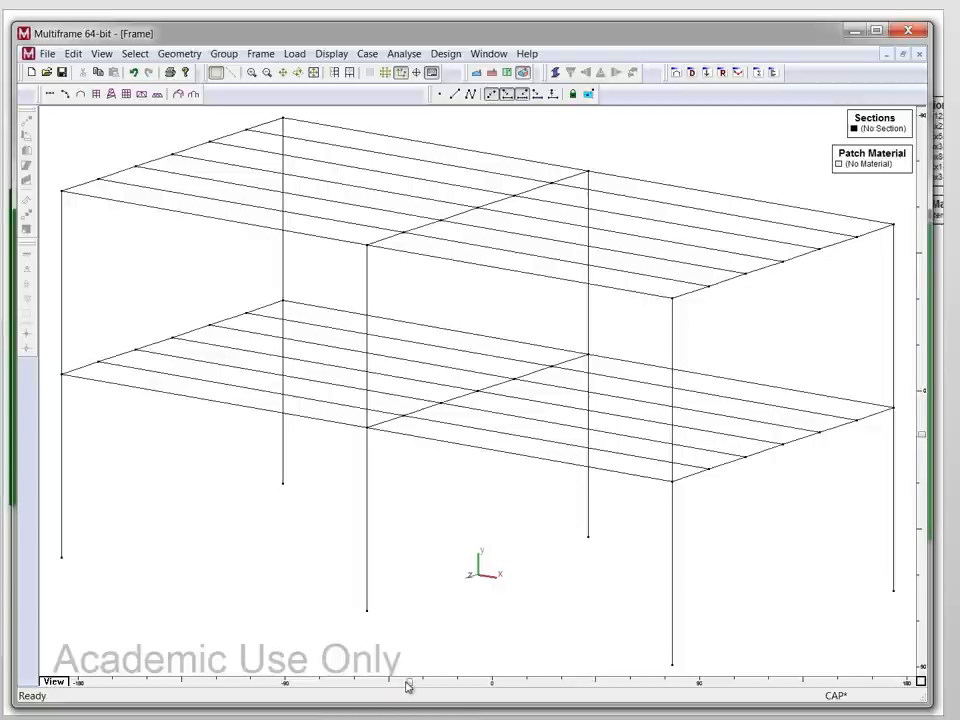
mouse_move(408, 684)
left_mouse_down()
mouse_move(718, 684)
mouse_move(350, 684)
mouse_move(543, 684)
left_mouse_up()
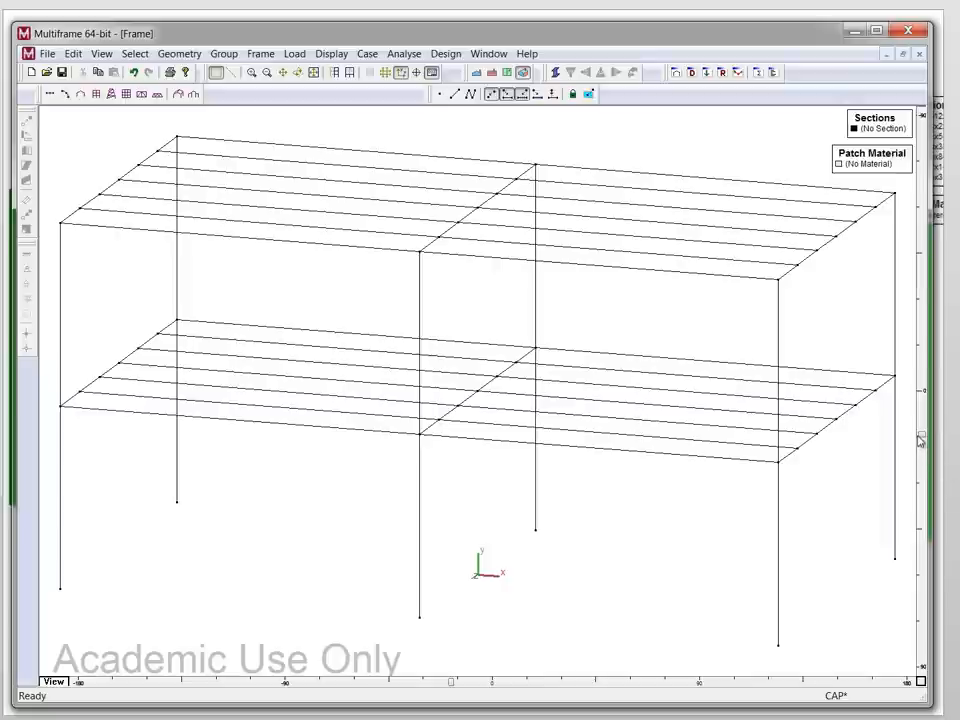
Step: Box-select the column base joints along the bottom and assign them Fixed restraints
left_click_drag(921, 440, 924, 428)
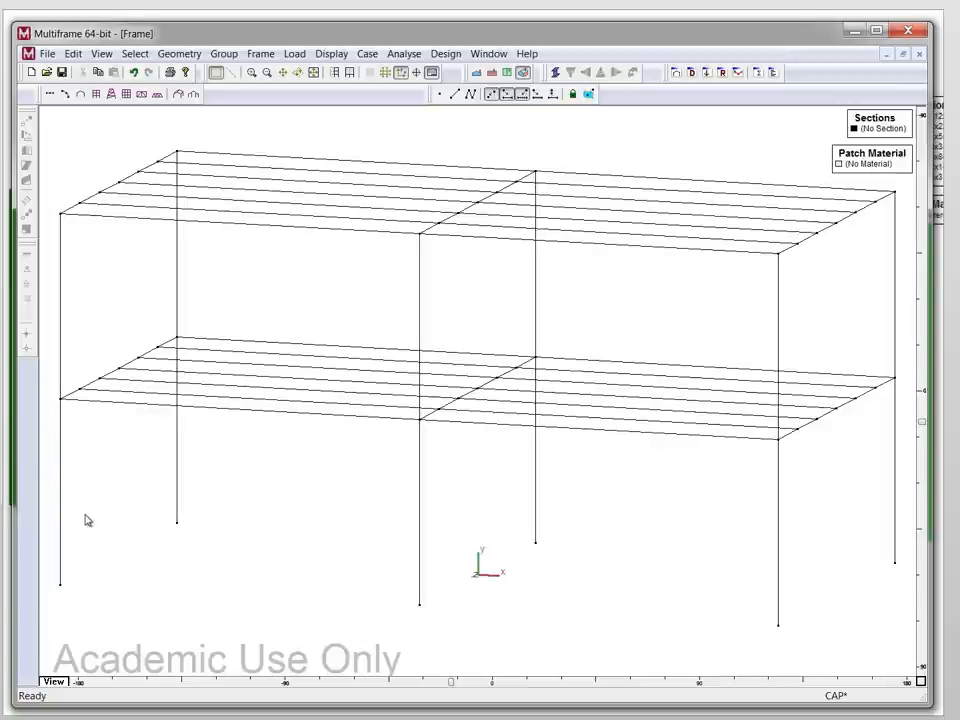
left_click_drag(55, 496, 916, 655)
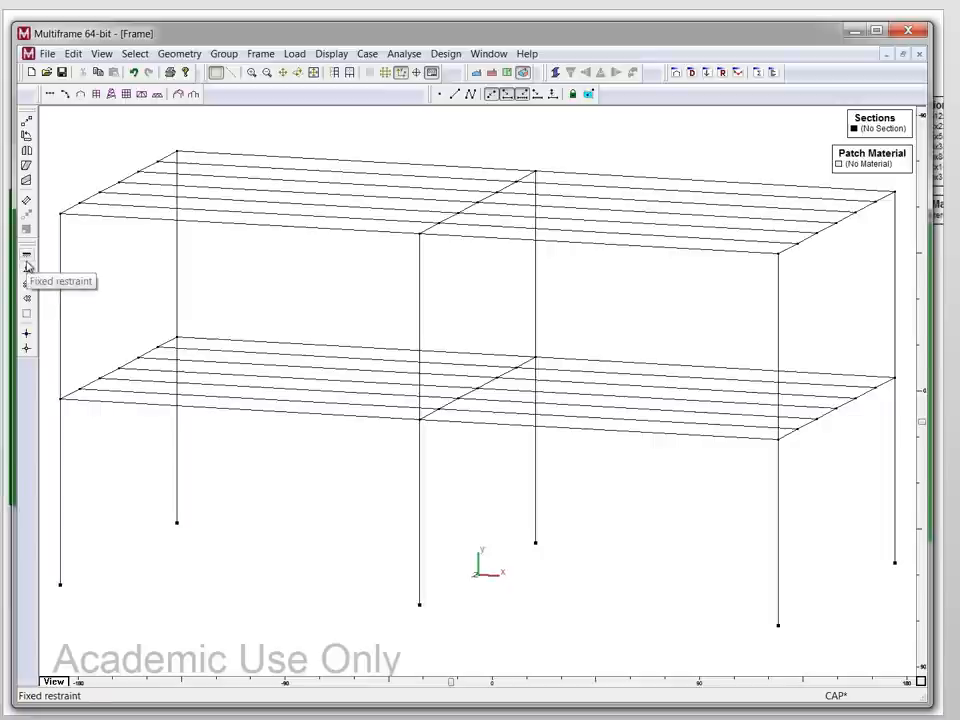
left_click(28, 266)
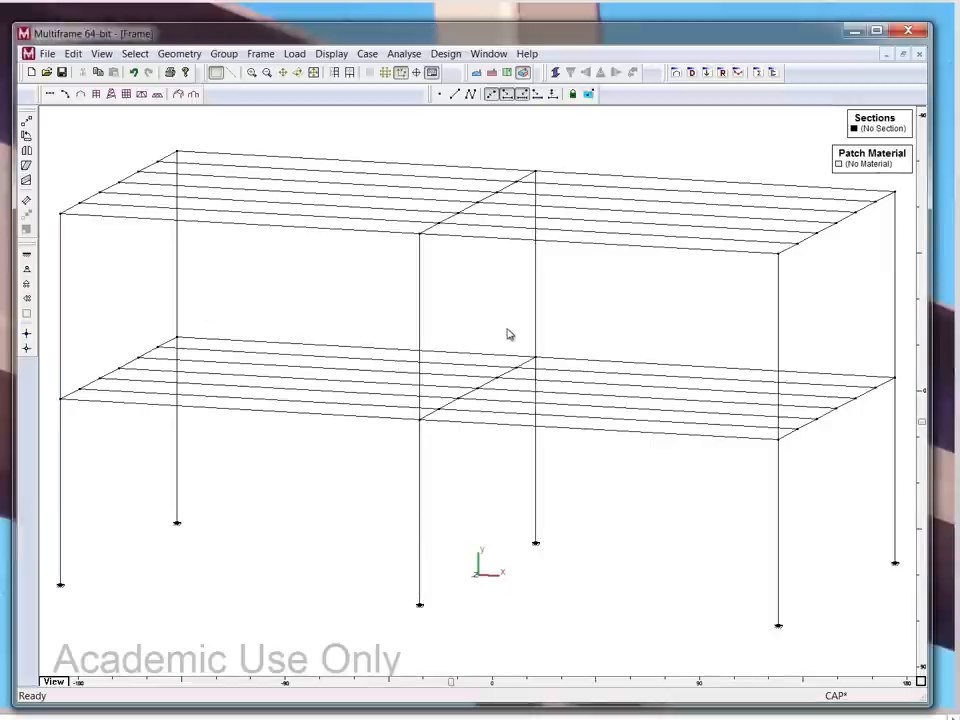
Step: Use Select > Member Slope > Horizontal to pick all horizontal beams on both floors
left_click_drag(507, 330, 561, 365)
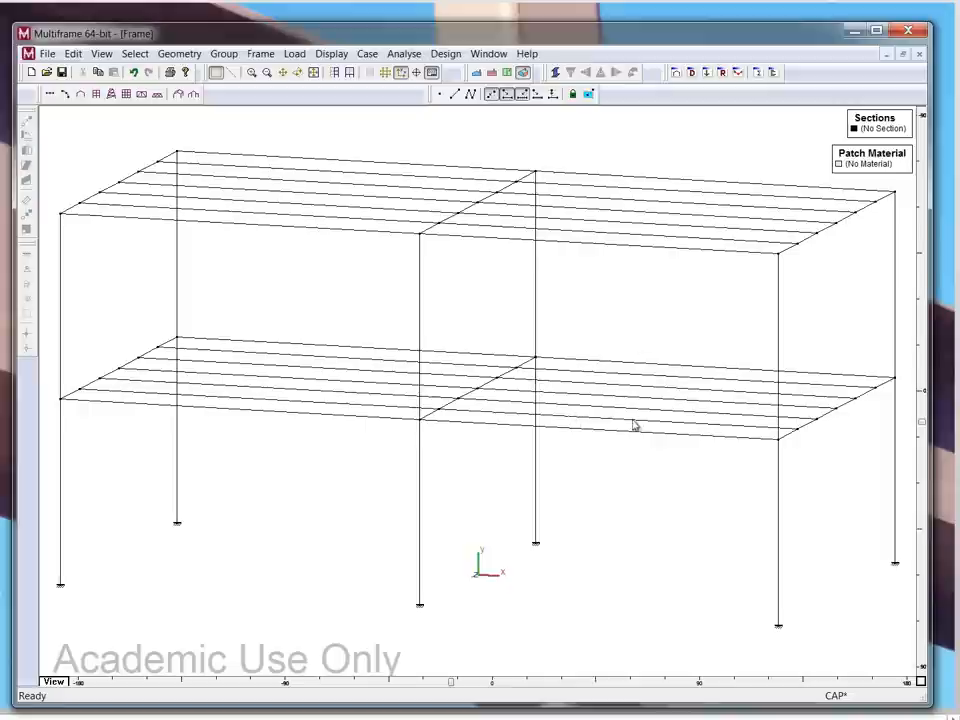
left_click(135, 53)
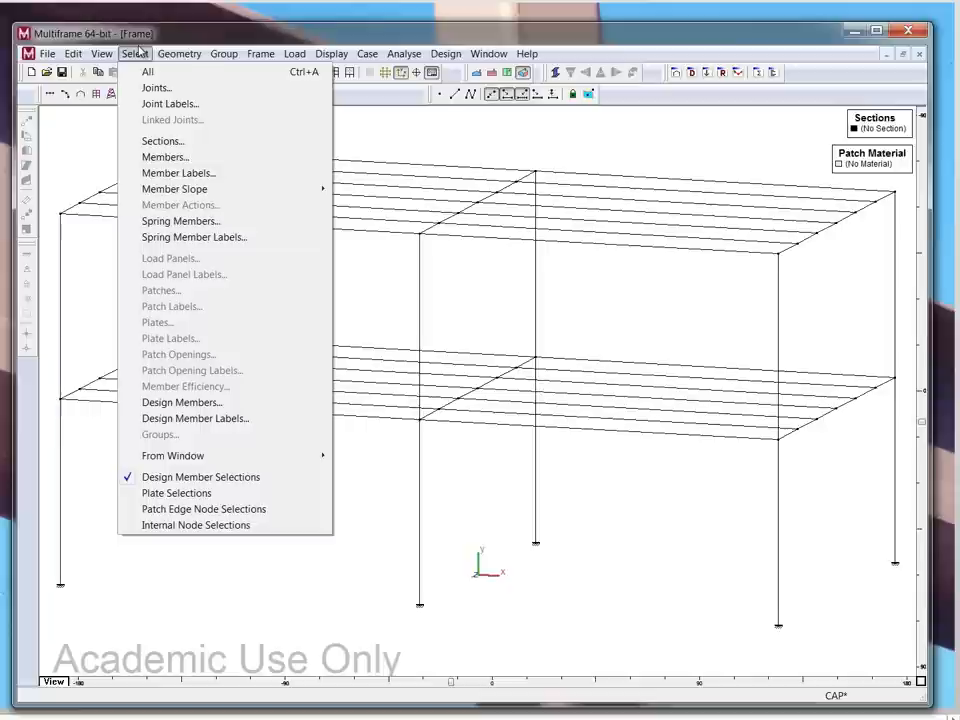
mouse_move(175, 189)
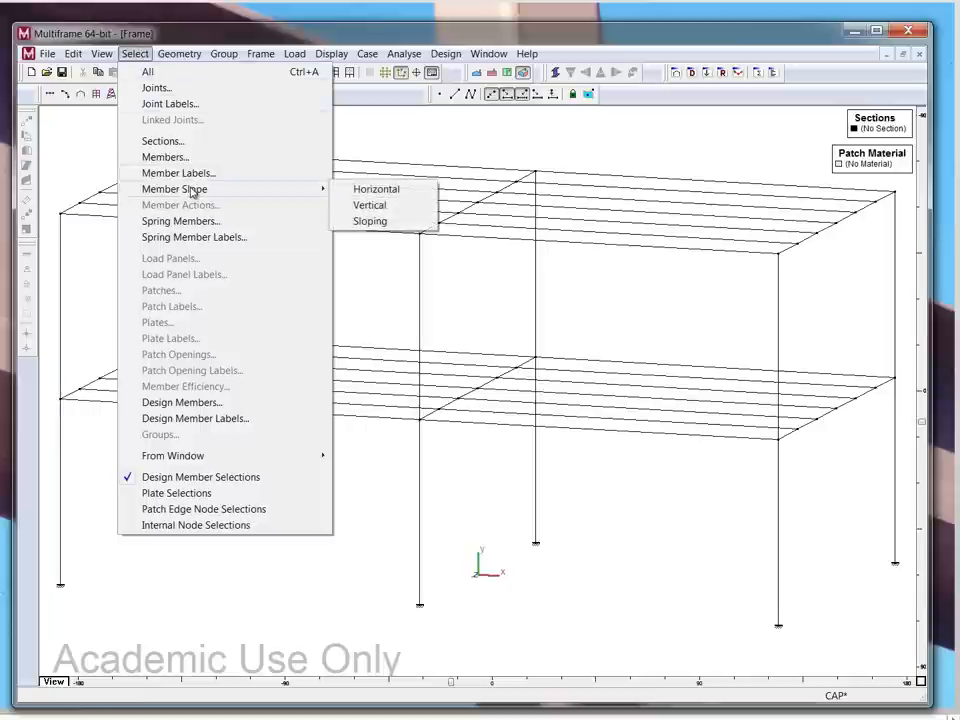
left_click(376, 189)
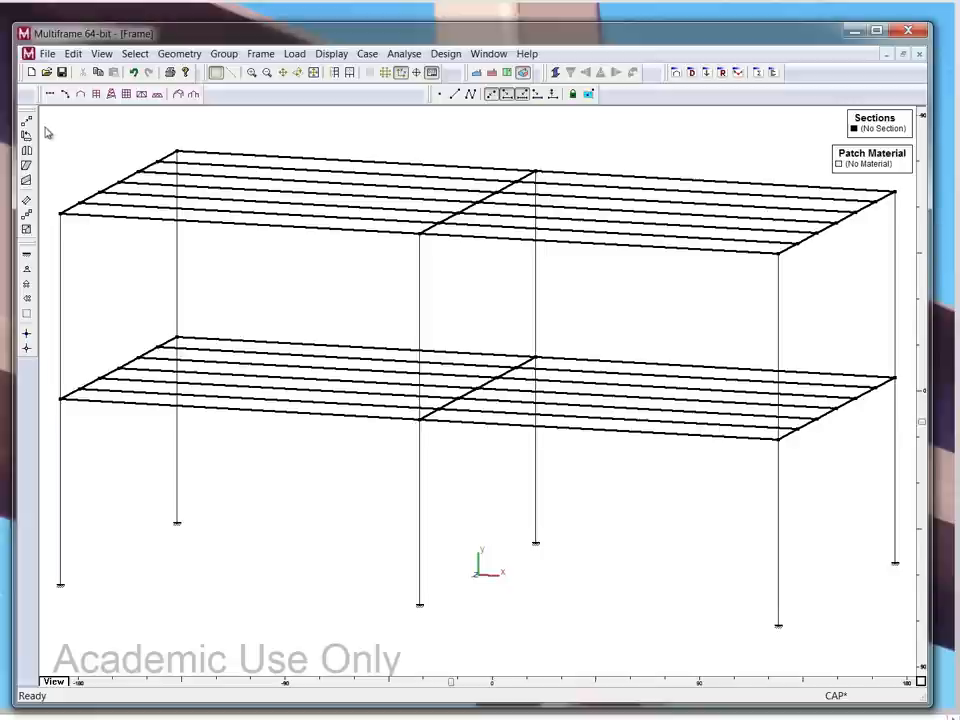
left_click_drag(45, 125, 883, 310)
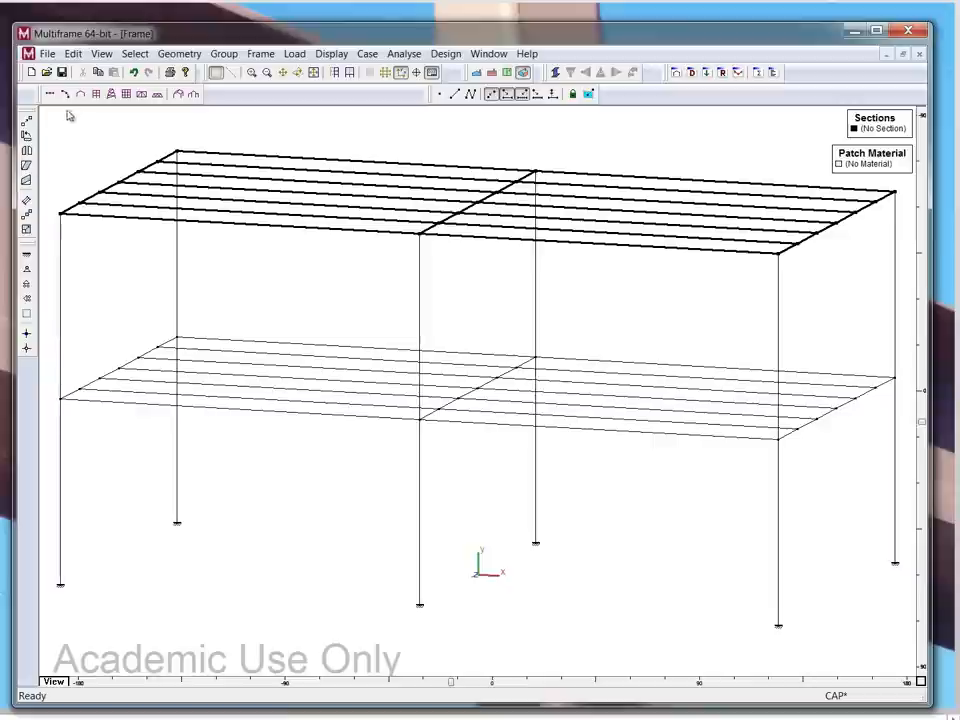
left_click(137, 54)
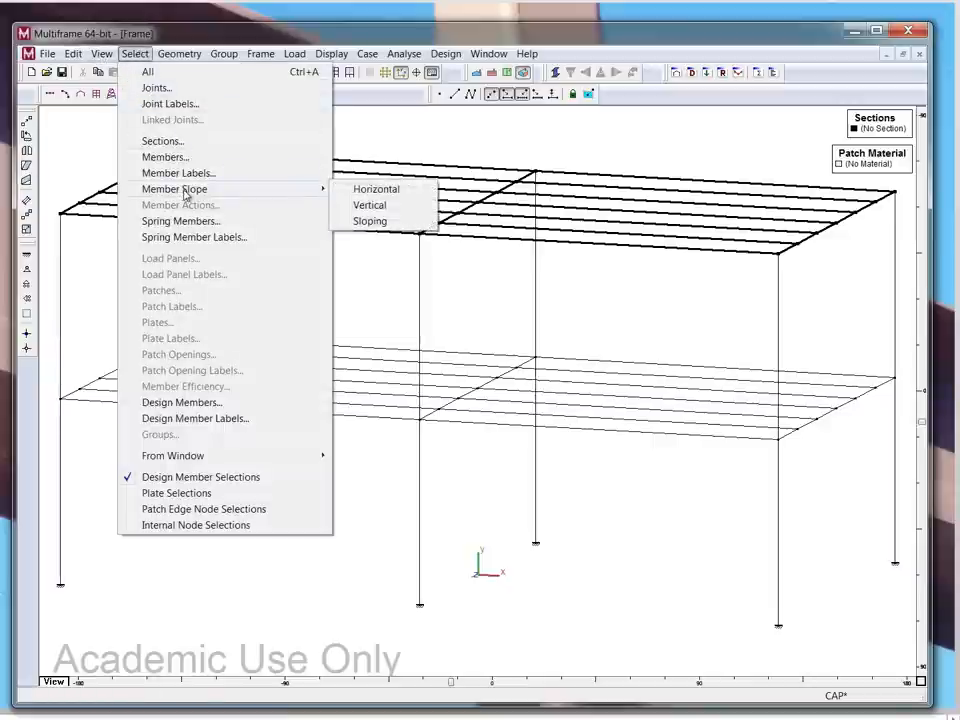
mouse_move(175, 189)
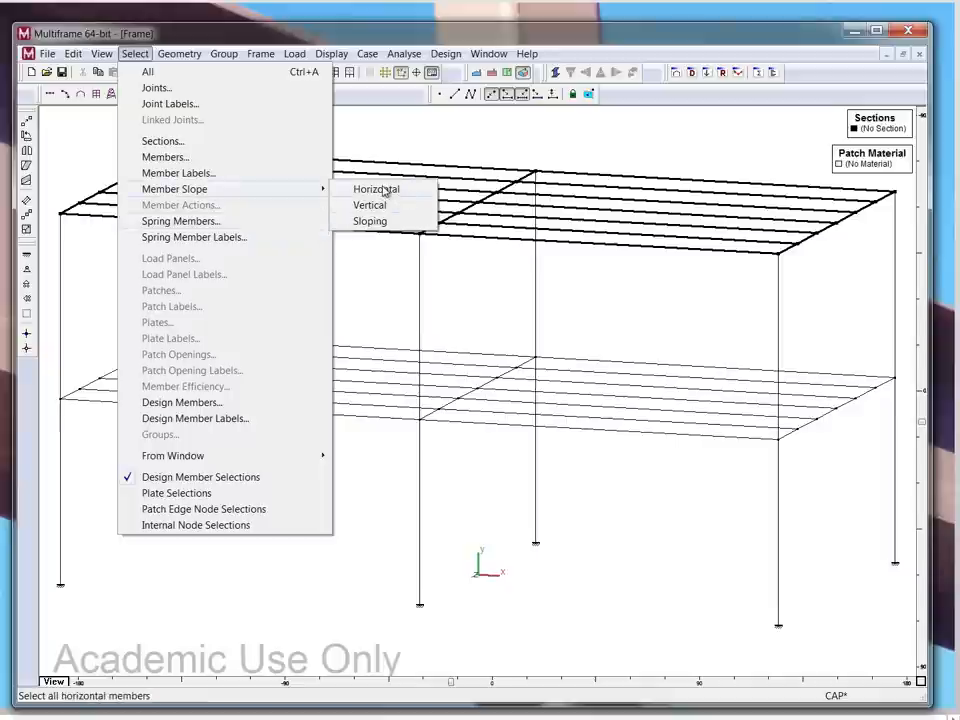
left_click(384, 190)
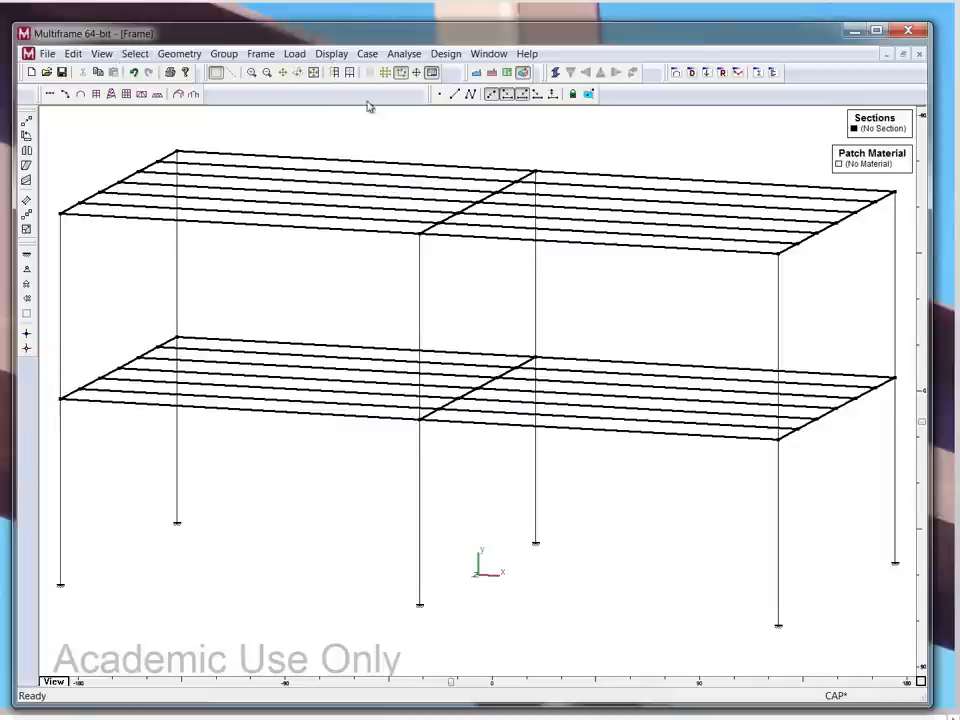
Step: In Member Releases, pin both beam ends with My' and Mz' released at Joint 1 and Joint 2
left_click(261, 54)
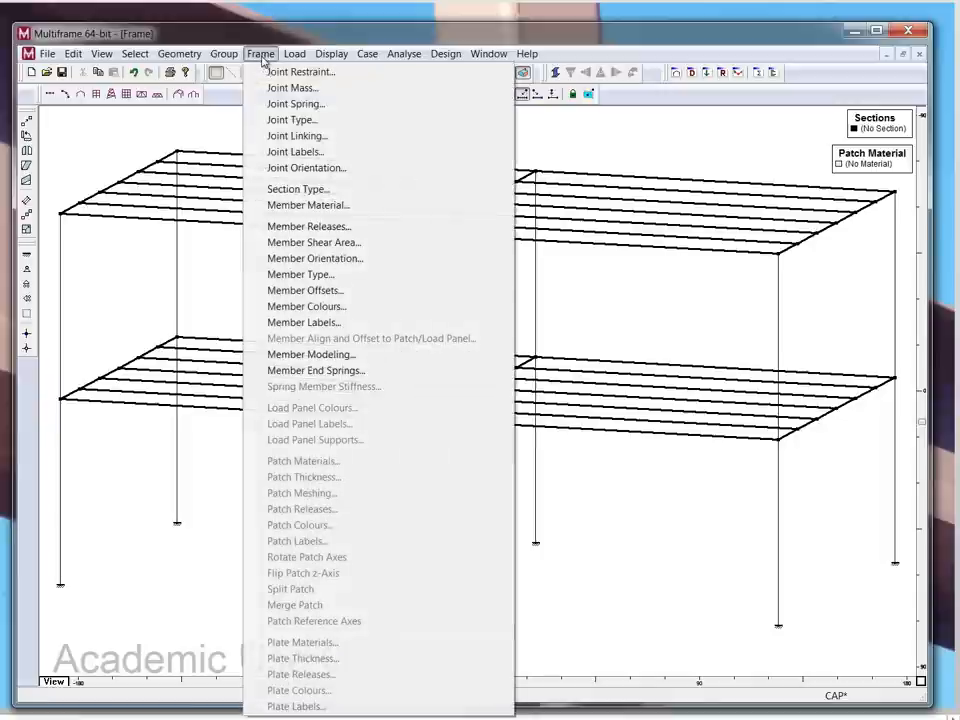
left_click(308, 226)
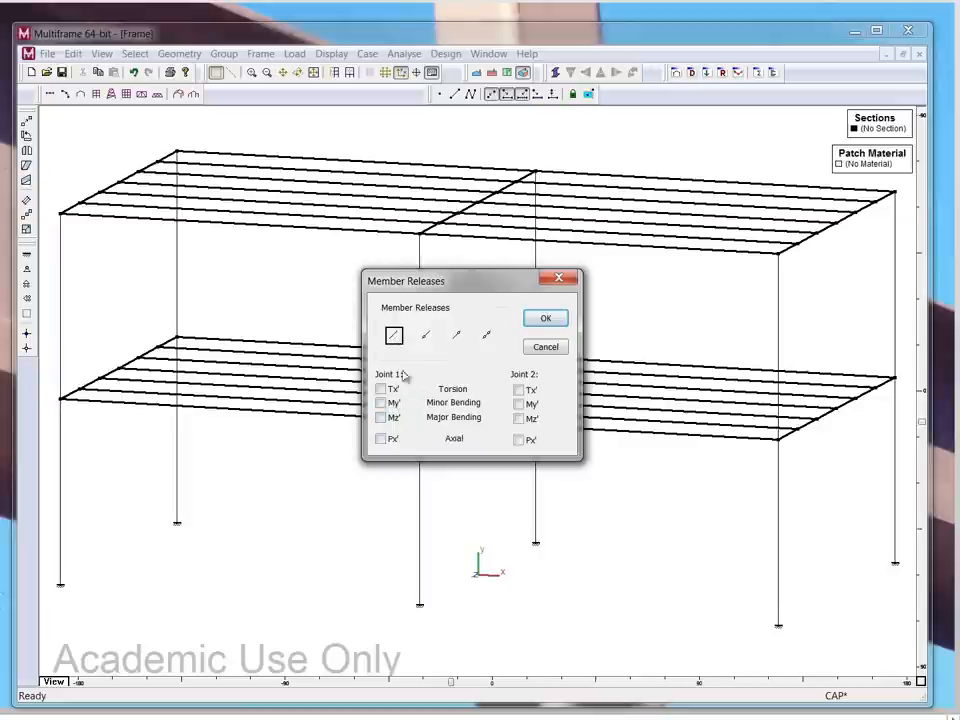
left_click(489, 337)
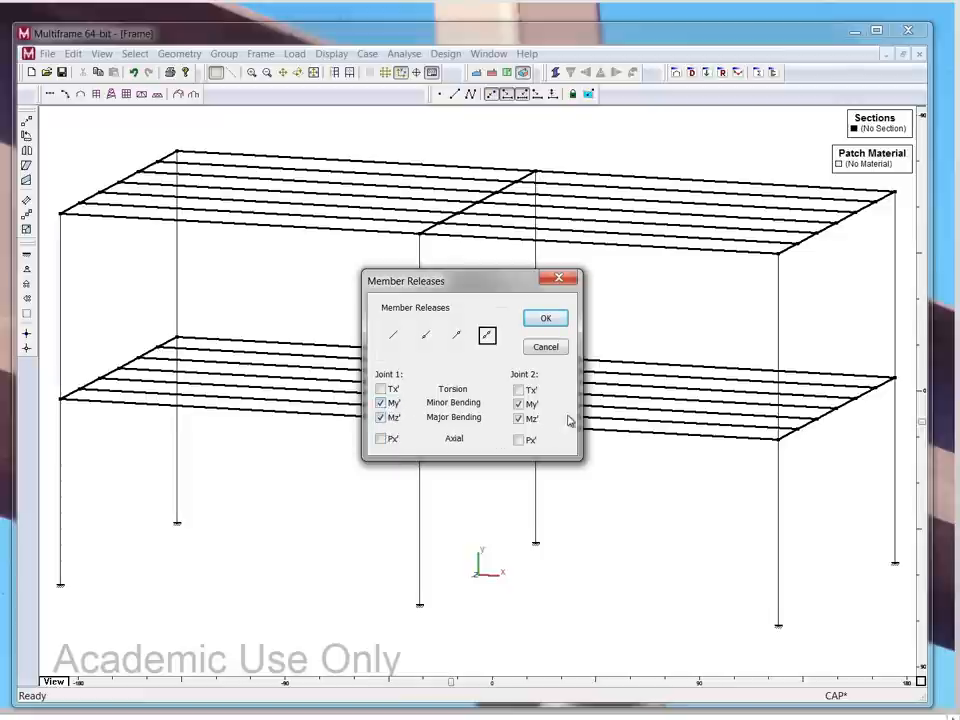
left_click(519, 404)
left_click(519, 404)
left_click(545, 318)
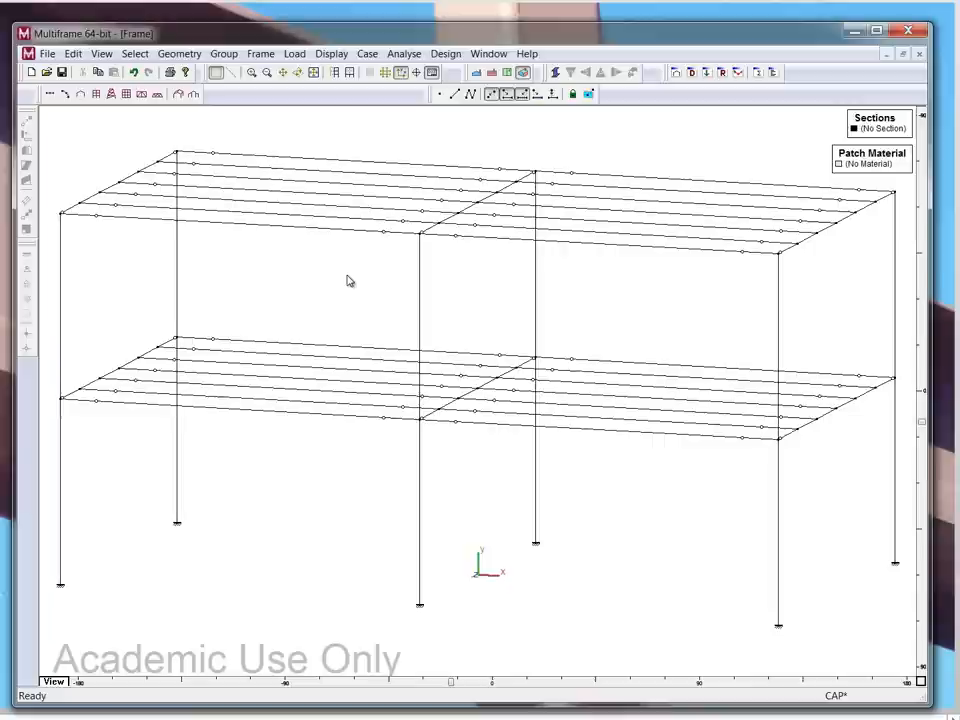
Step: Select every horizontal member via Select > Member Slope > Horizontal
left_click(136, 54)
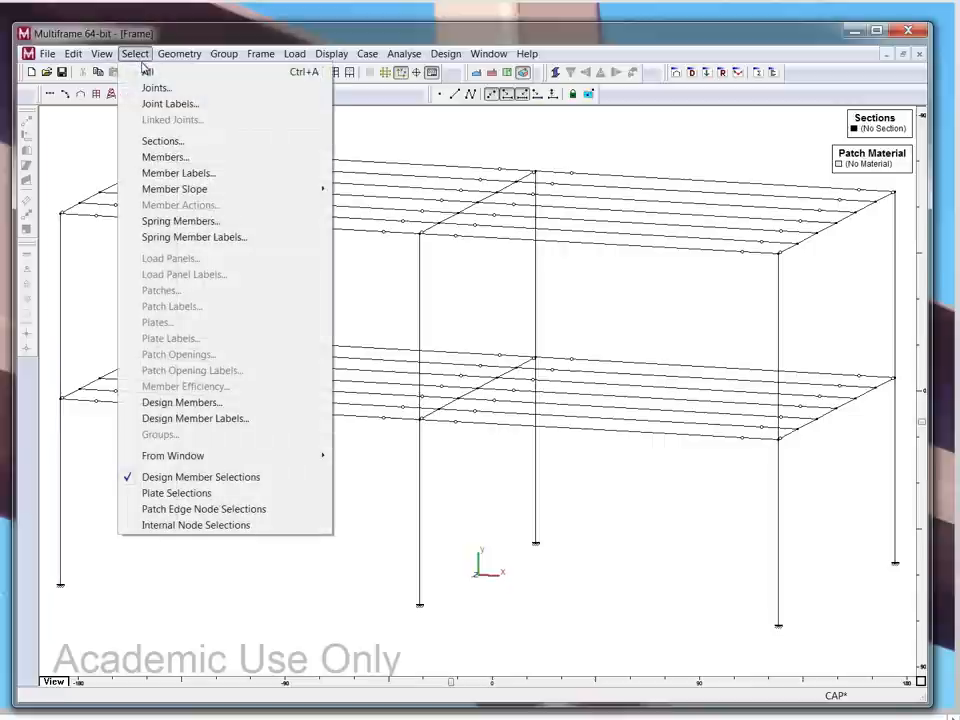
mouse_move(175, 189)
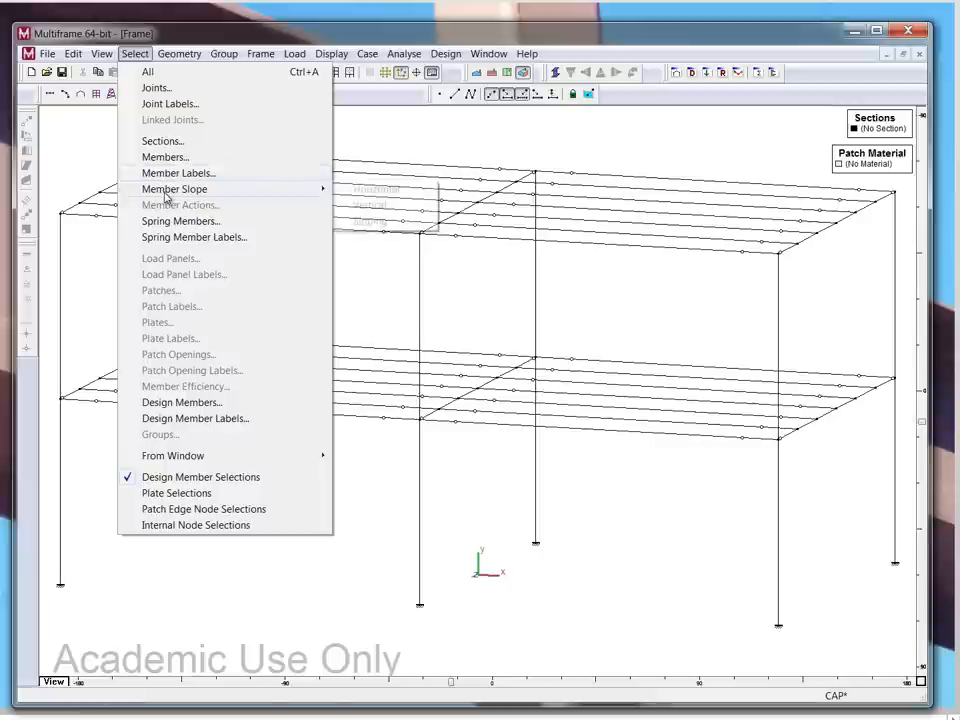
left_click(375, 189)
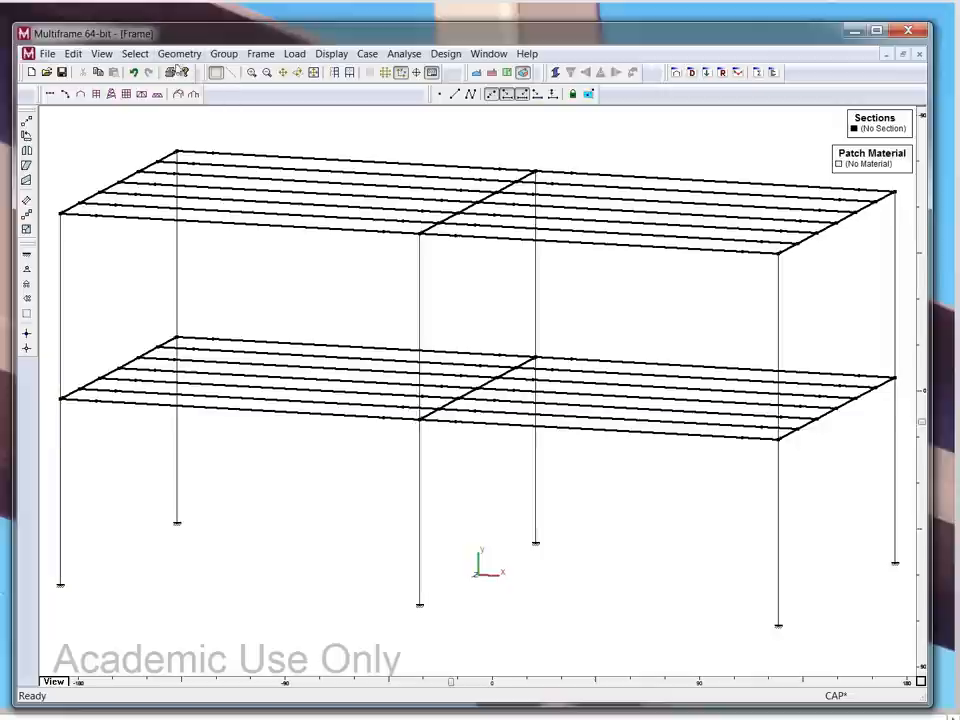
Step: Toggle the Member toolbar off and on from View > Toolbars
left_click(102, 54)
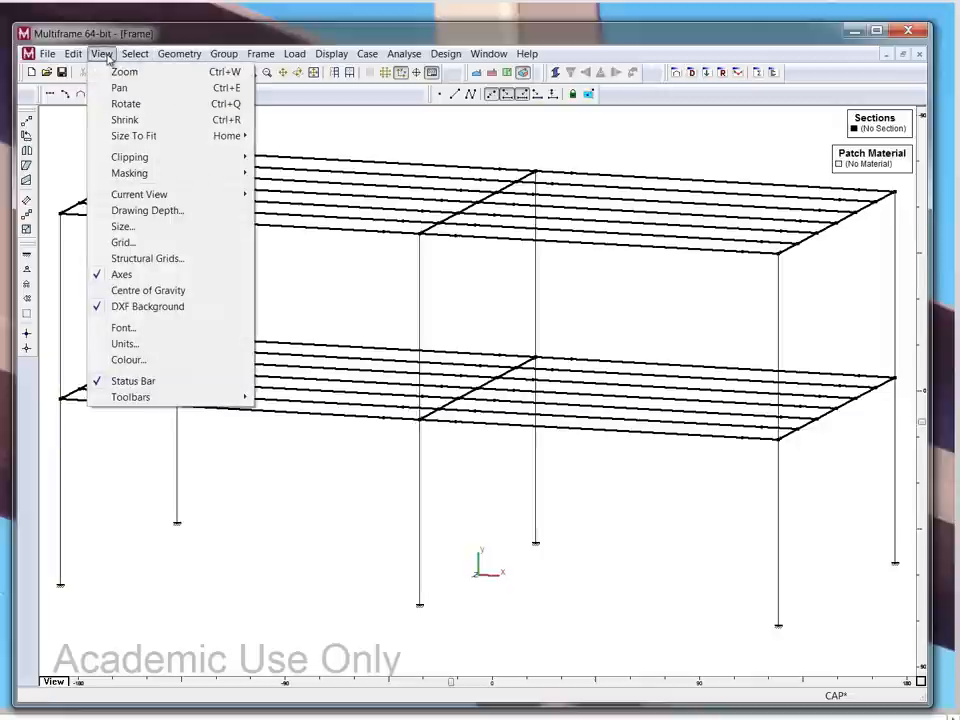
left_click(308, 126)
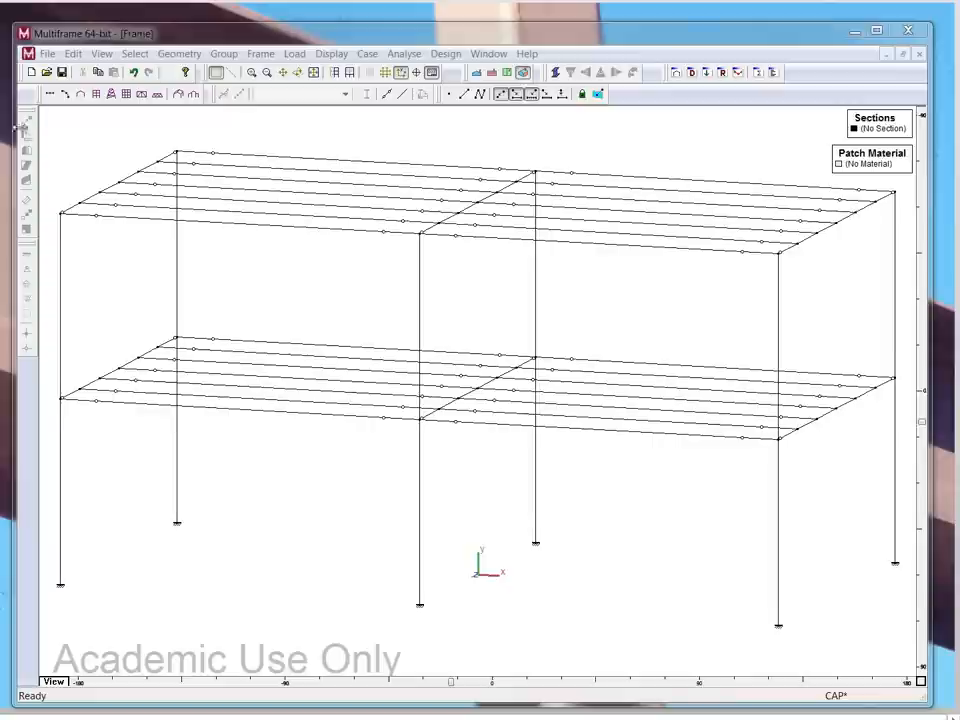
left_click(102, 54)
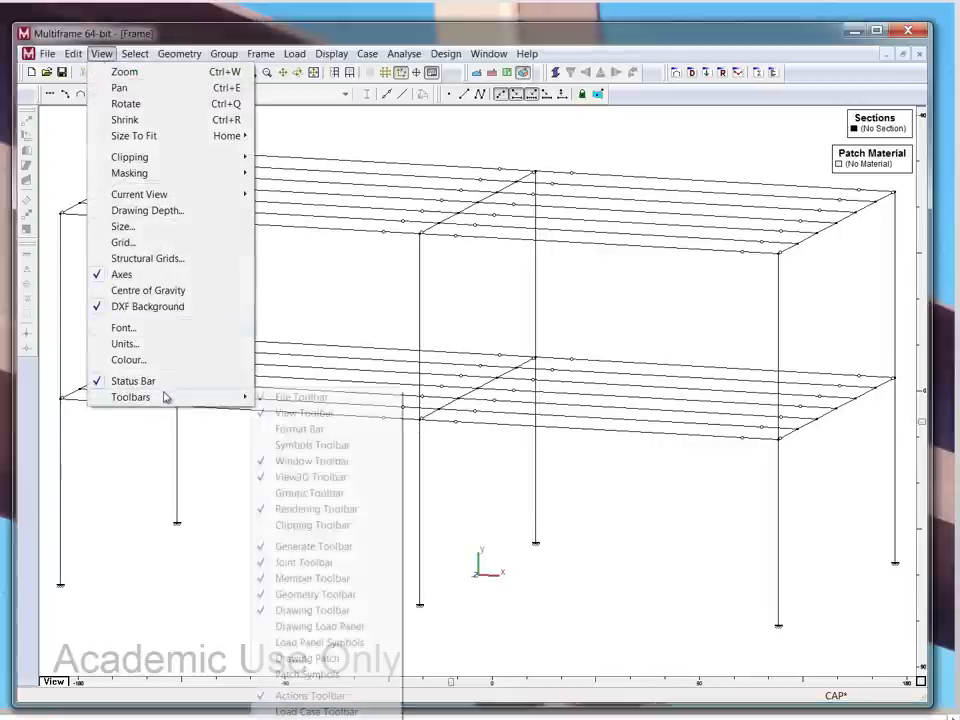
mouse_move(131, 397)
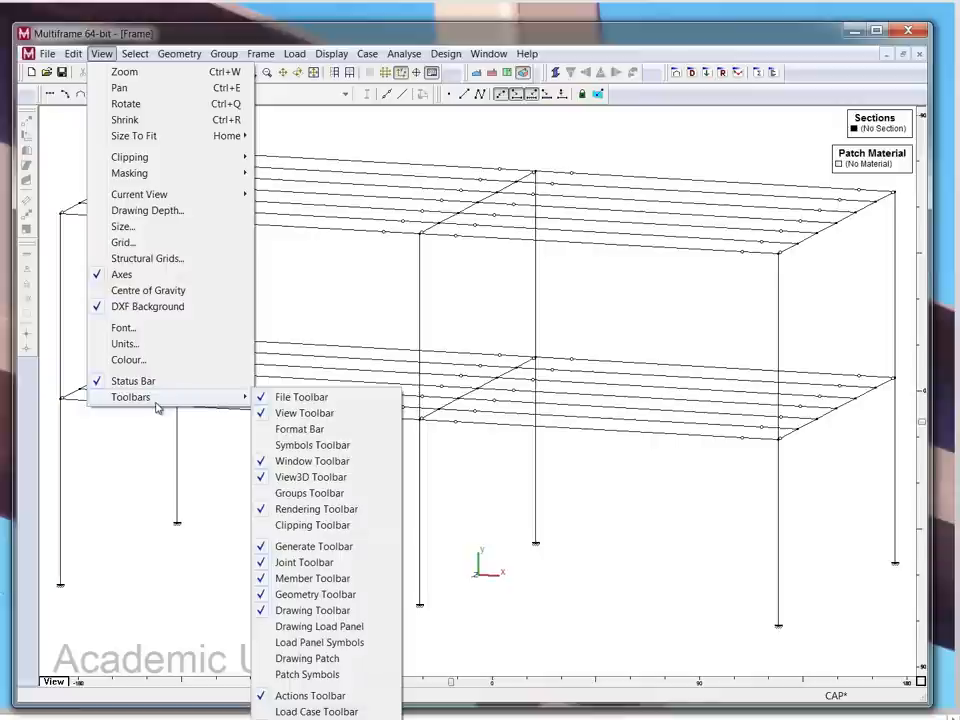
left_click(262, 580)
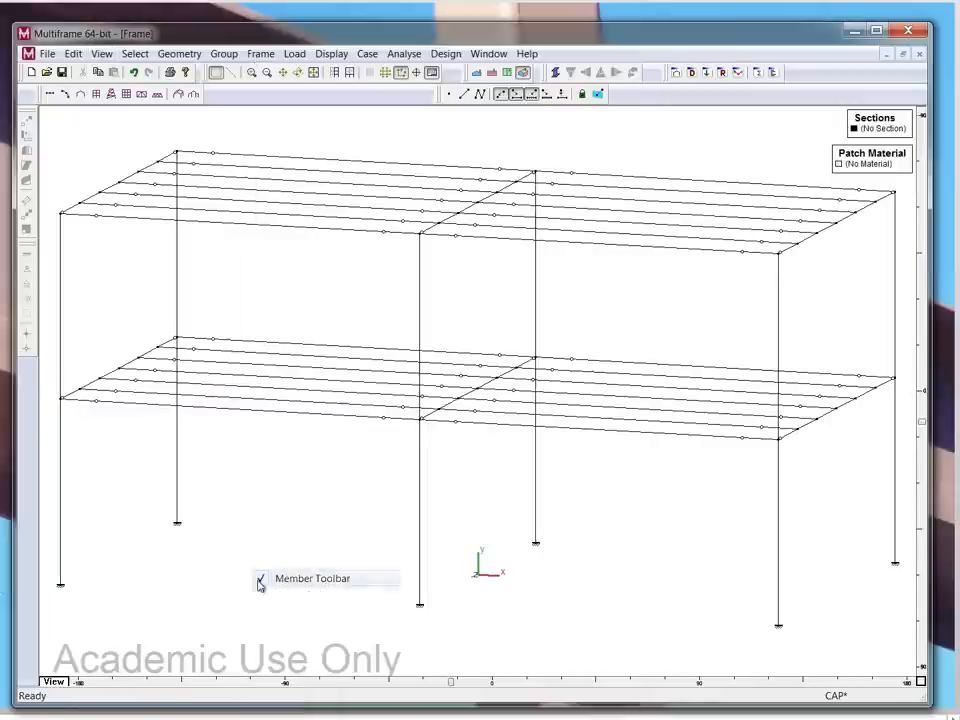
left_click(102, 54)
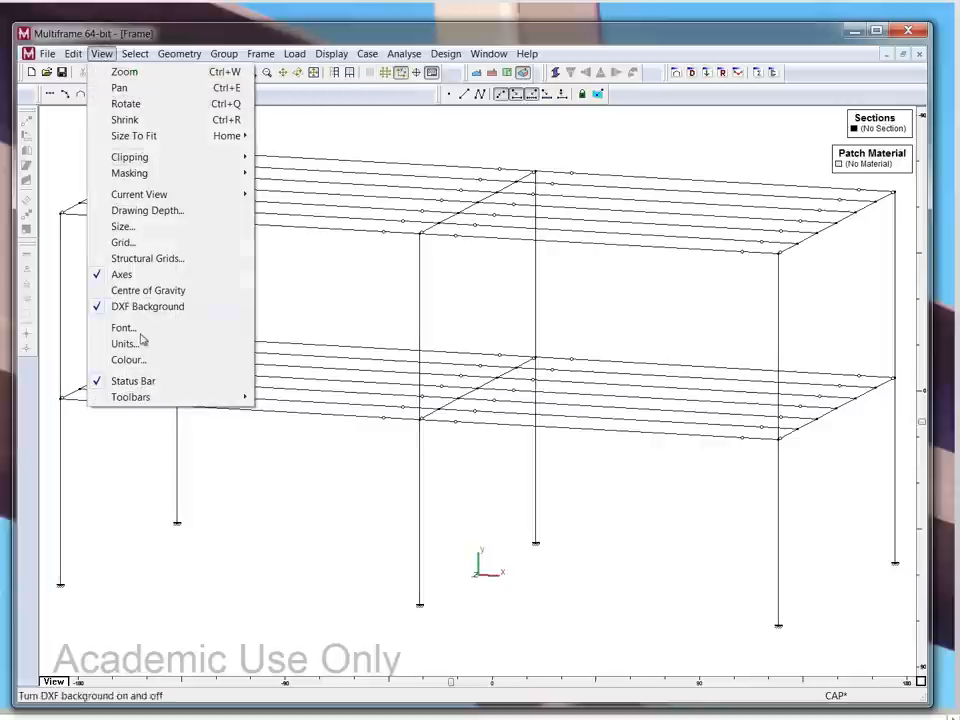
mouse_move(131, 397)
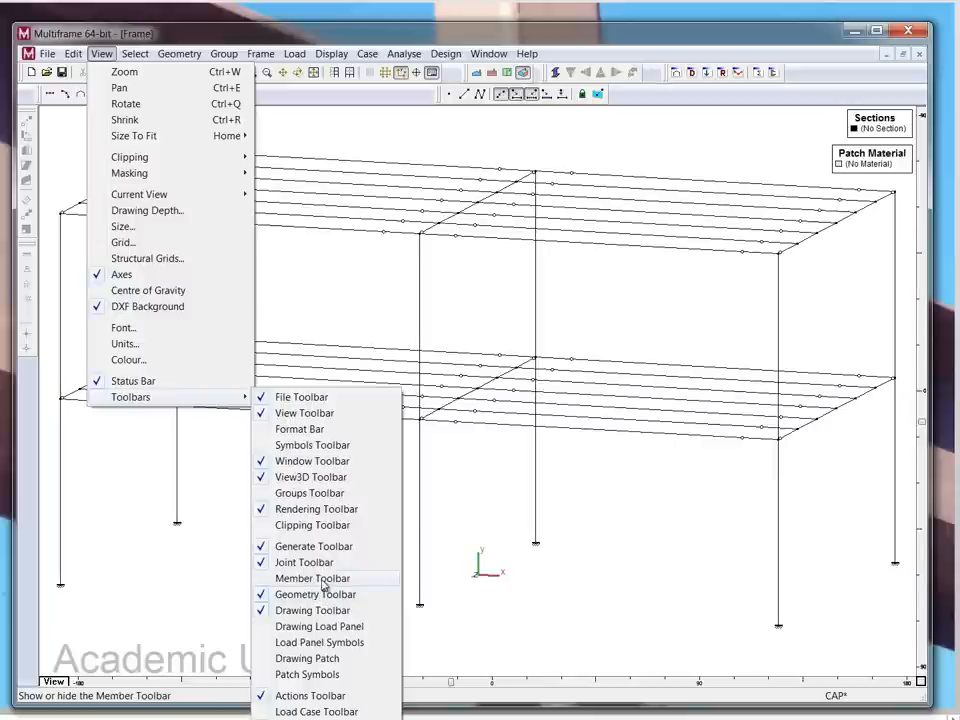
left_click(318, 578)
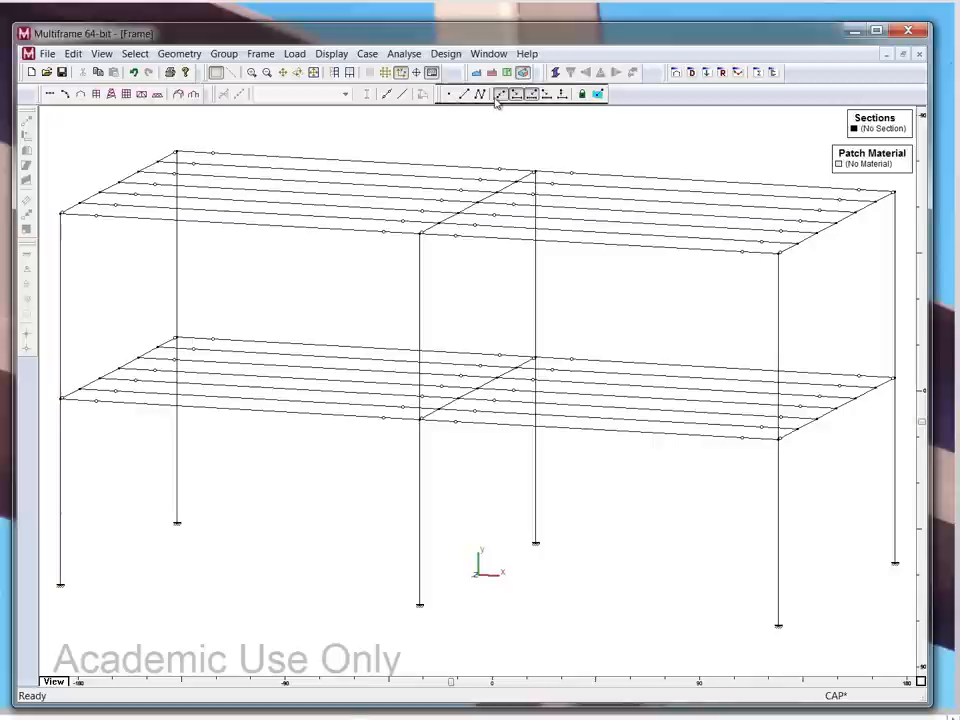
Step: Drag the toolbar segments along the row to make room for the member tools
left_click_drag(448, 94, 499, 94)
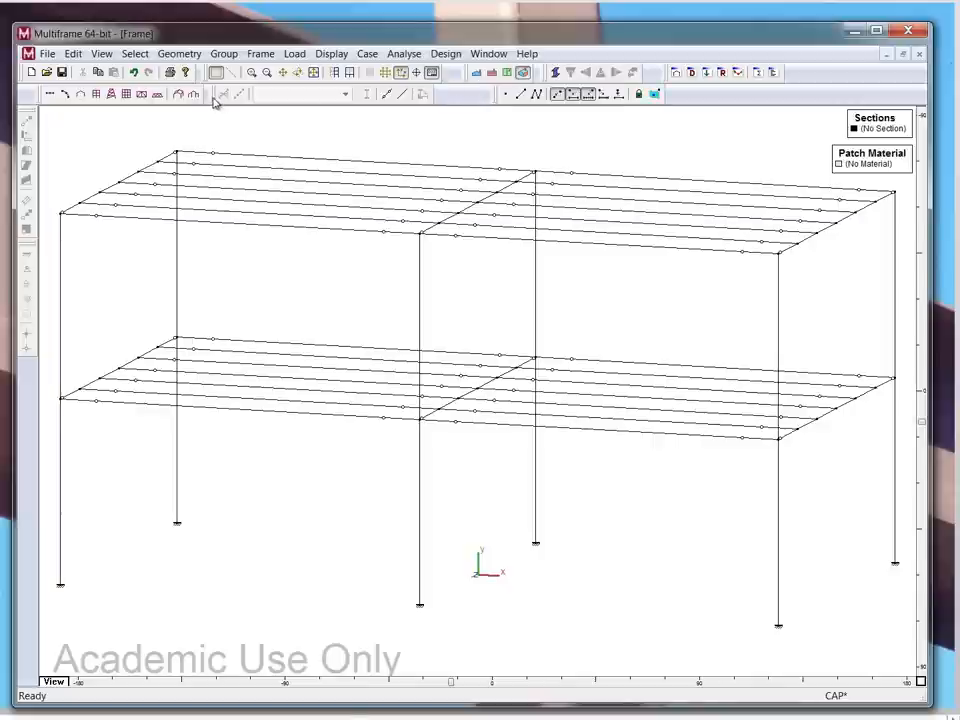
left_click_drag(218, 94, 290, 94)
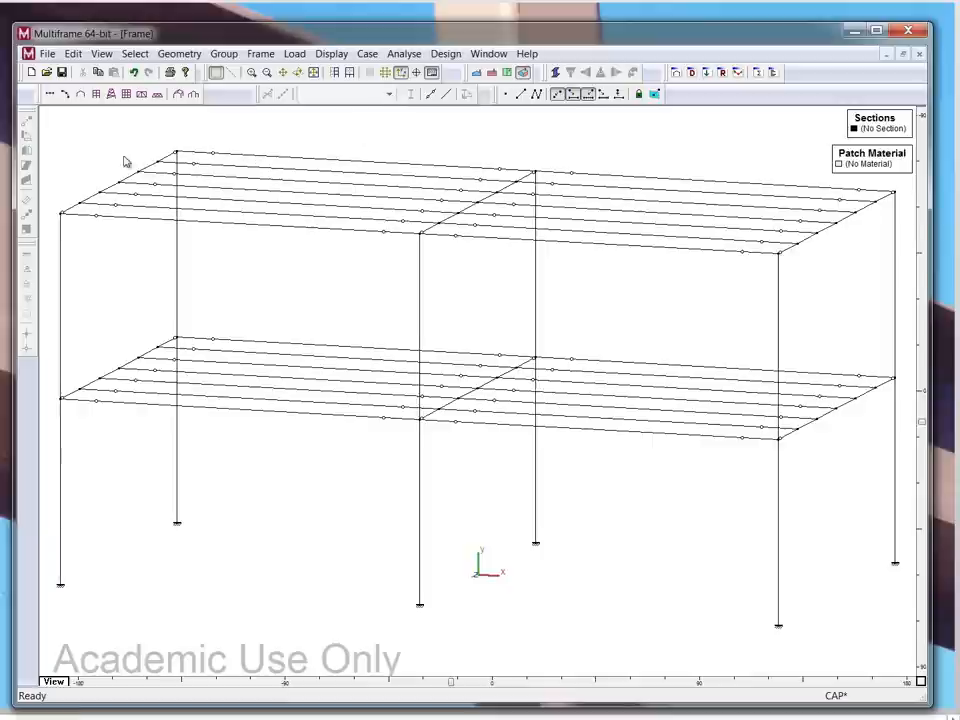
Step: Reselect all horizontal beams and drop down the Sections source list on the Member toolbar
left_click(135, 53)
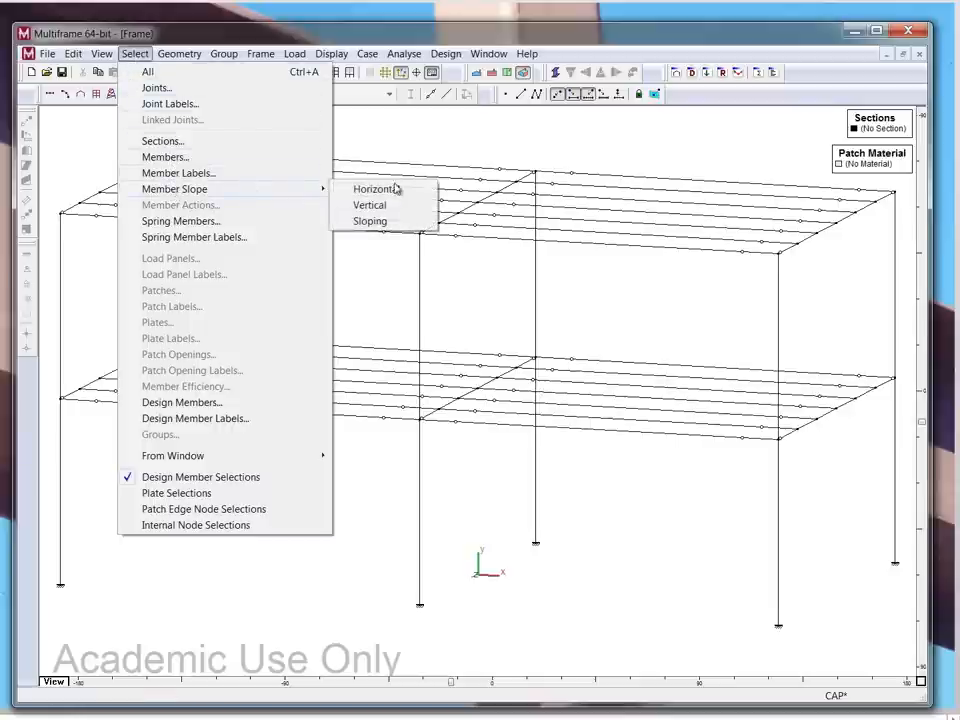
mouse_move(175, 189)
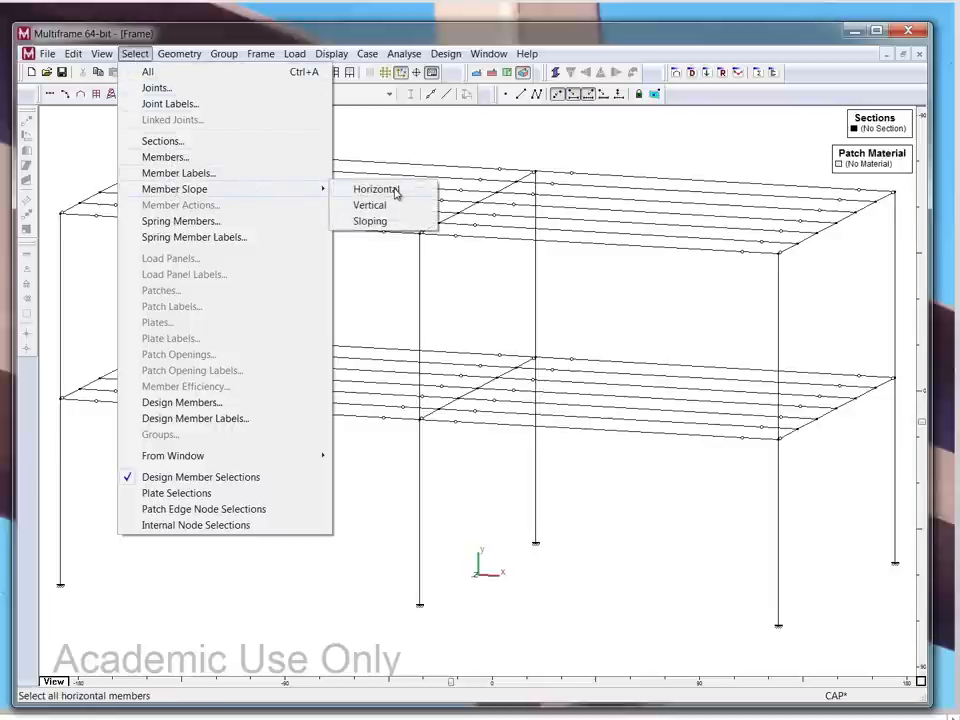
left_click(376, 189)
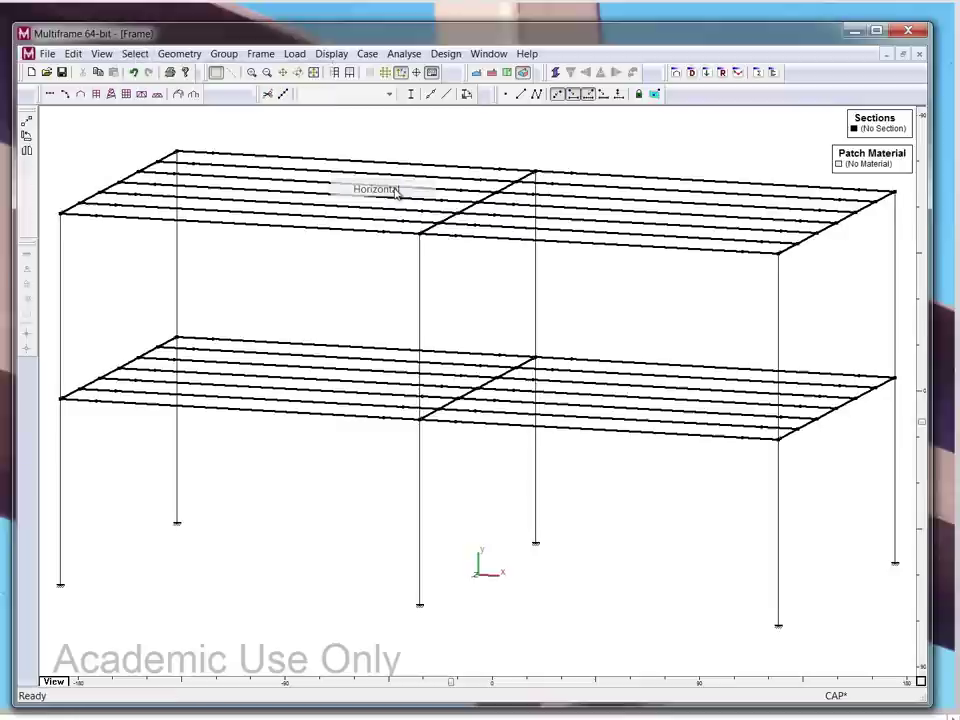
left_click(389, 94)
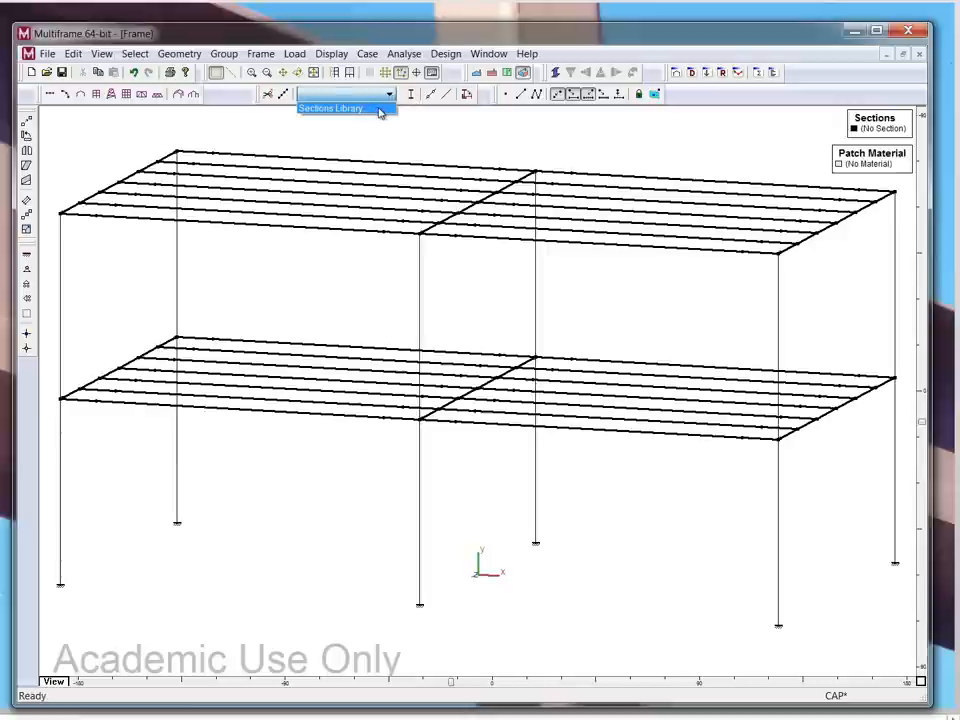
Step: From the Sections Library, assign the W18x35 section to the selected beams
left_click(380, 111)
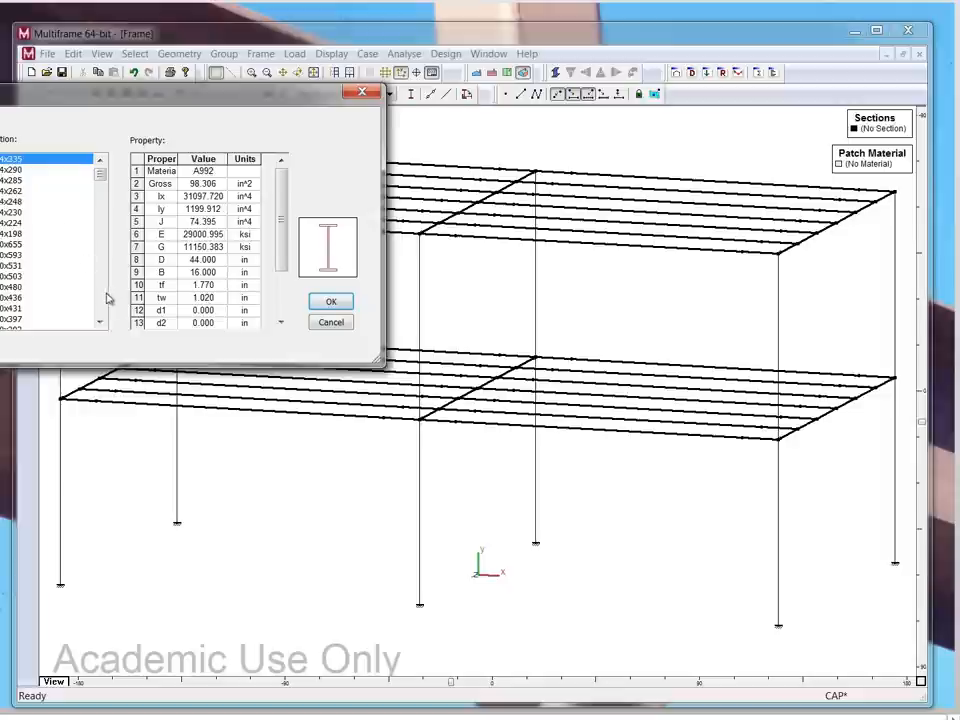
scroll(60, 230, "down", 5)
scroll(100, 298, "down", 3)
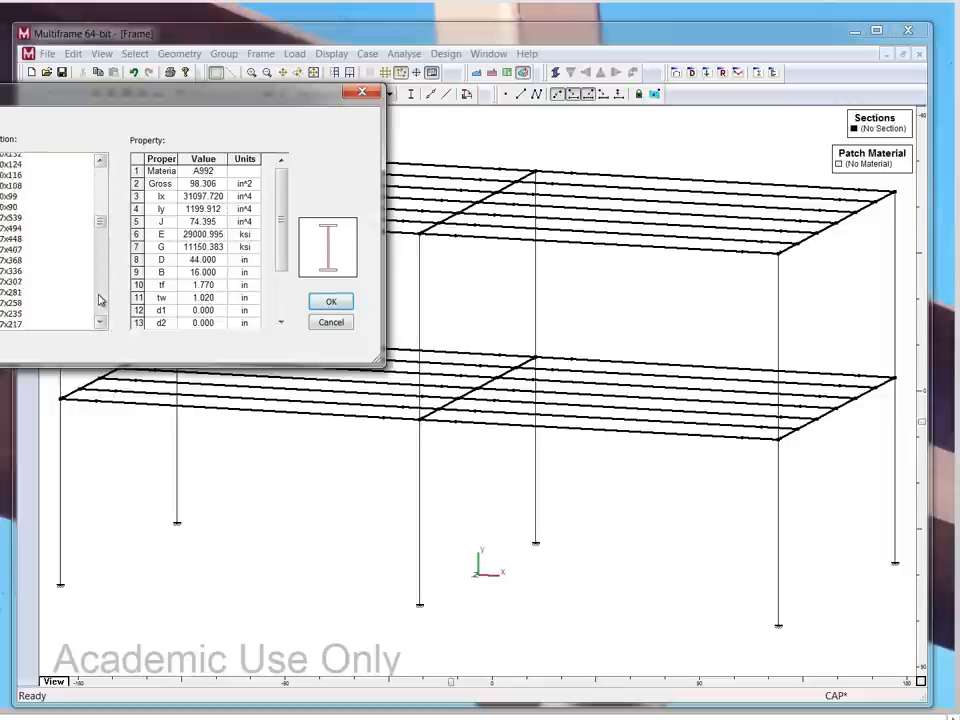
scroll(100, 298, "down", 3)
scroll(100, 298, "down", 3)
scroll(100, 298, "down", 3)
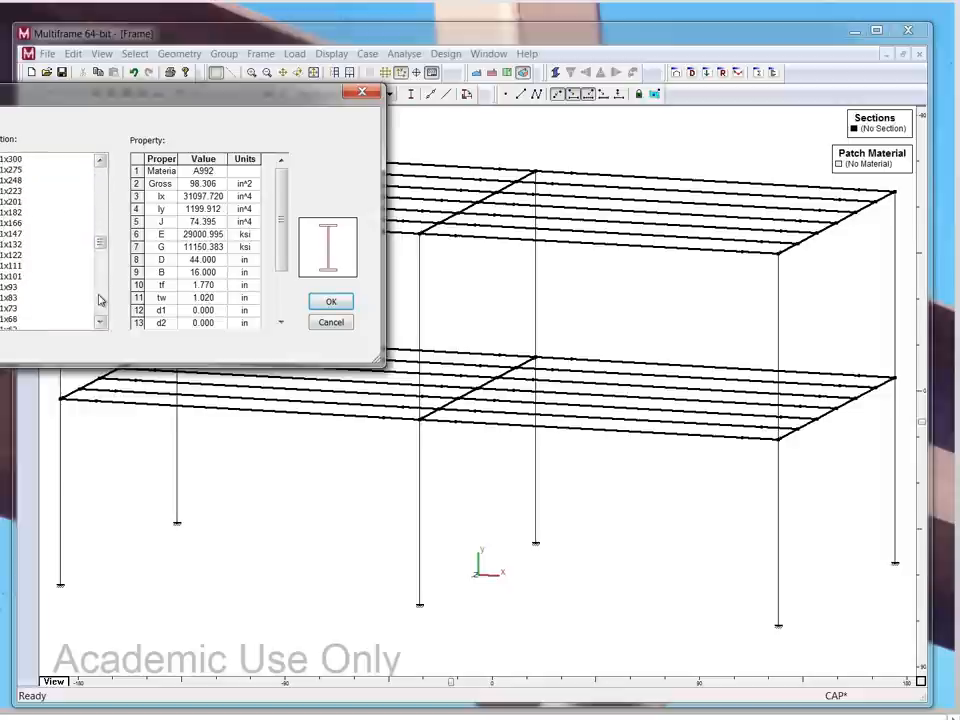
scroll(100, 298, "down", 3)
scroll(100, 298, "down", 3)
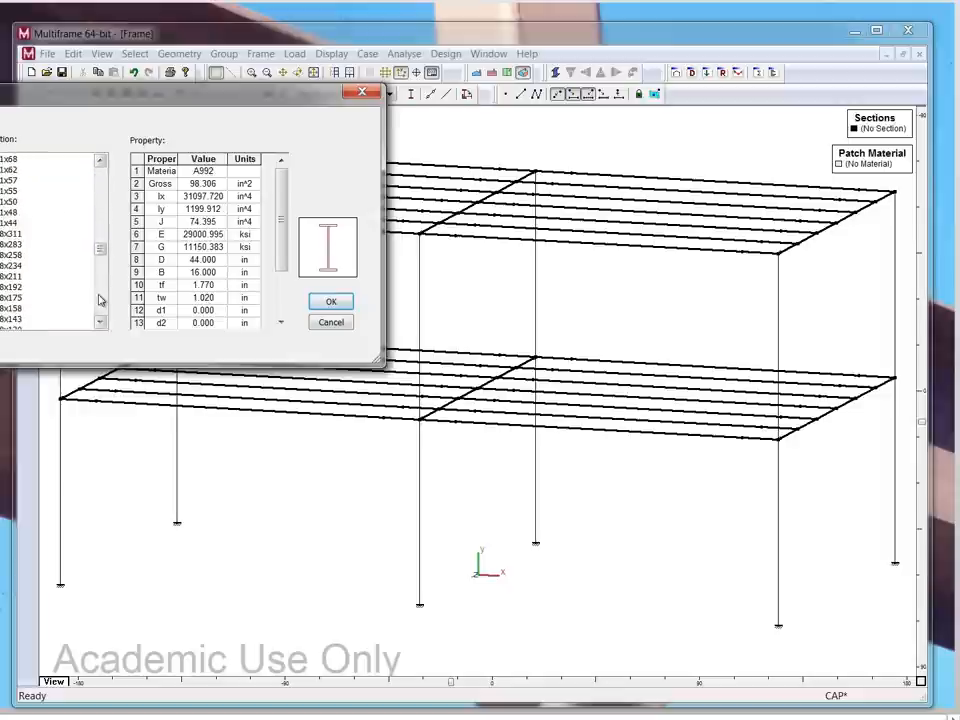
scroll(100, 298, "down", 3)
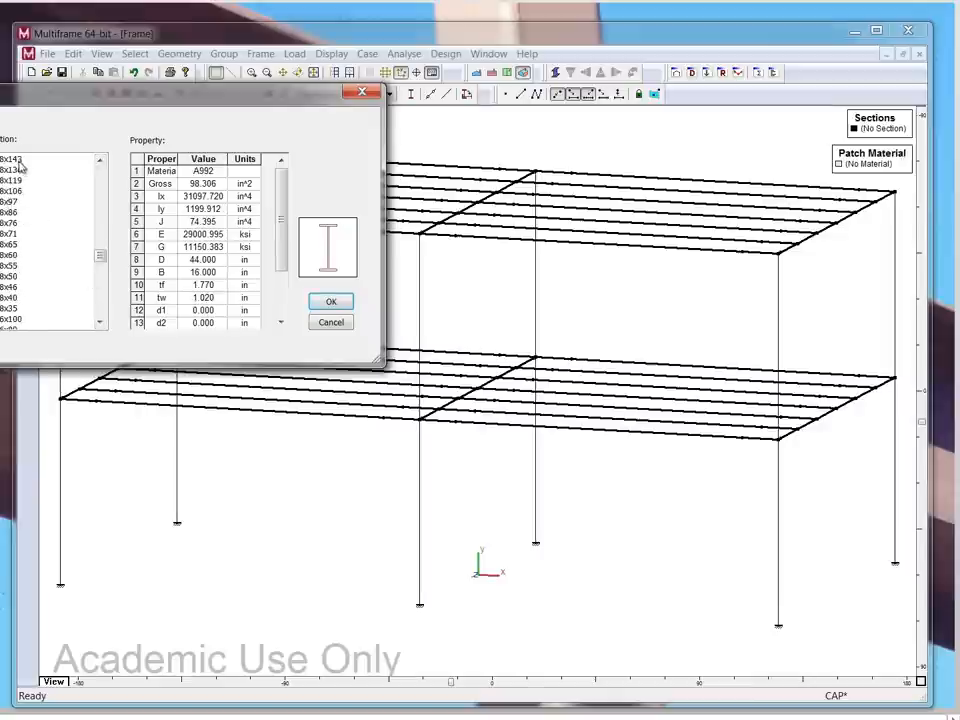
left_click(20, 308)
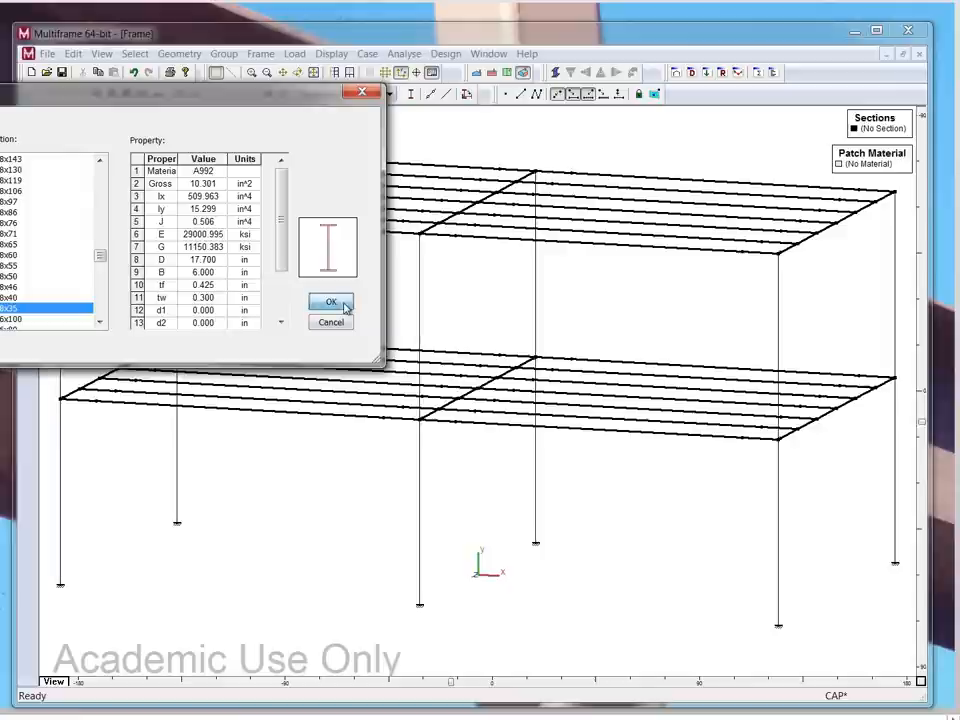
left_click(331, 302)
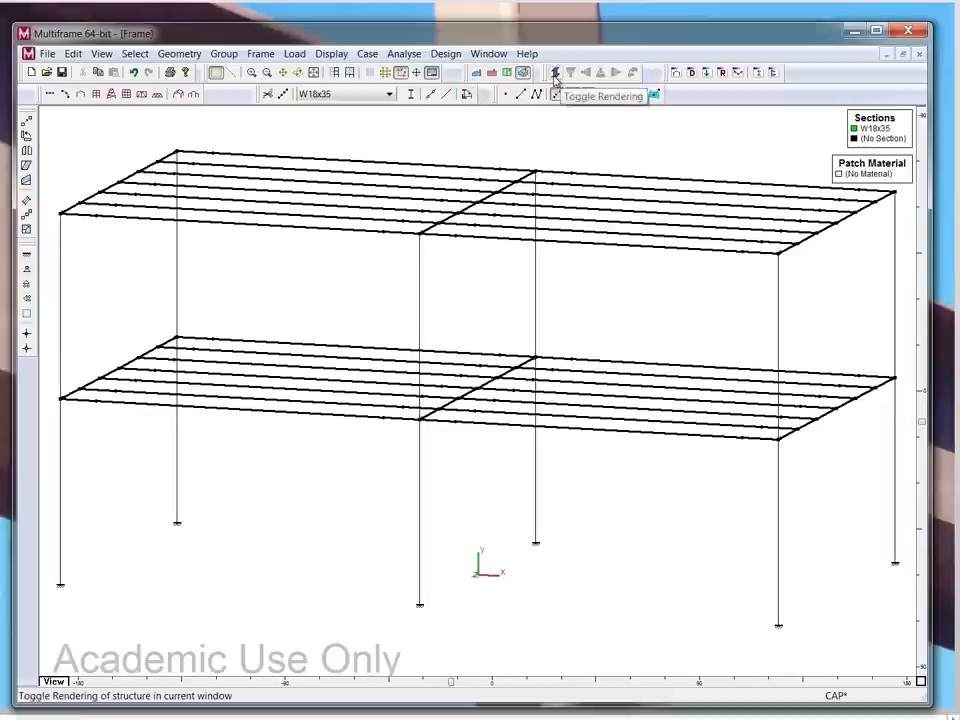
Step: Turn on rendering so the W18x35 beams display as solid green members
left_click(556, 72)
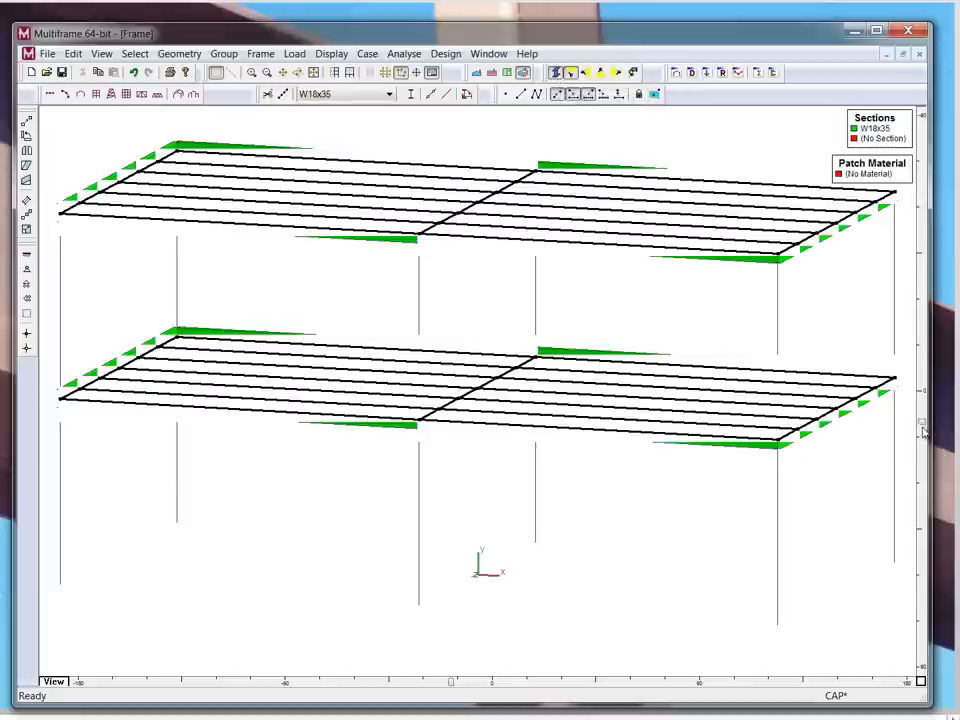
left_click_drag(921, 423, 923, 487)
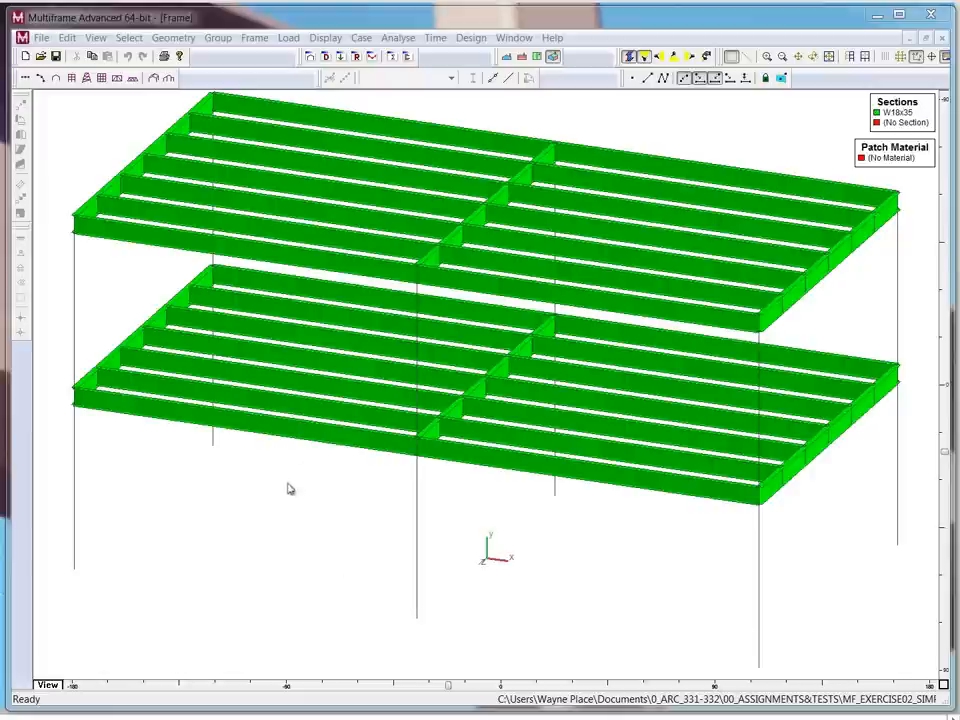
Step: Select all vertical columns via Select > Member Slope and reach the toolbar section list
left_click(130, 38)
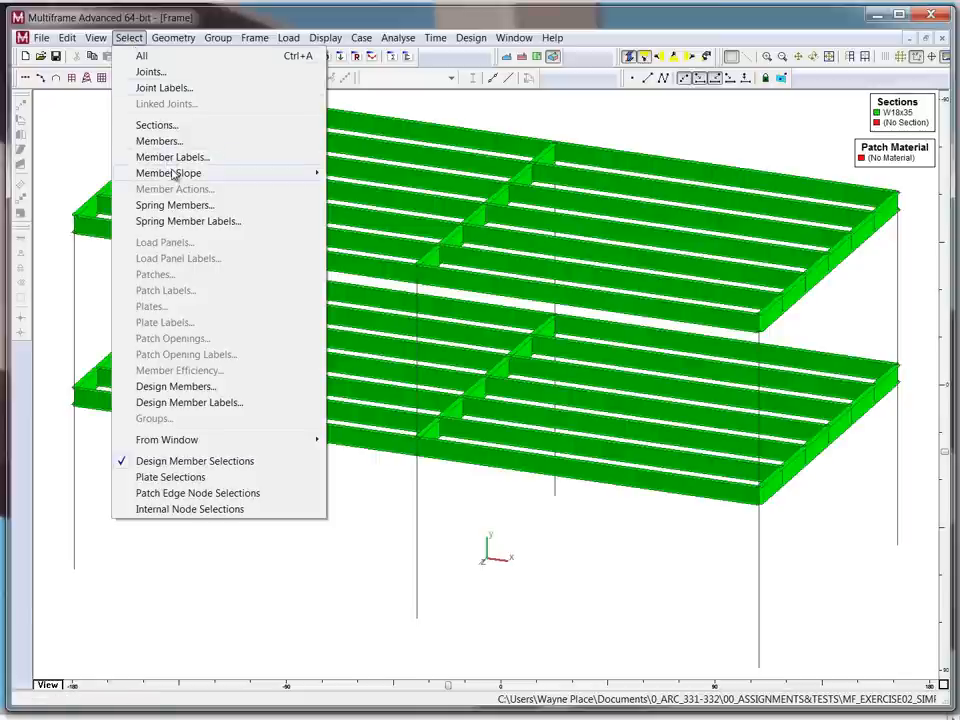
mouse_move(168, 173)
left_click(363, 189)
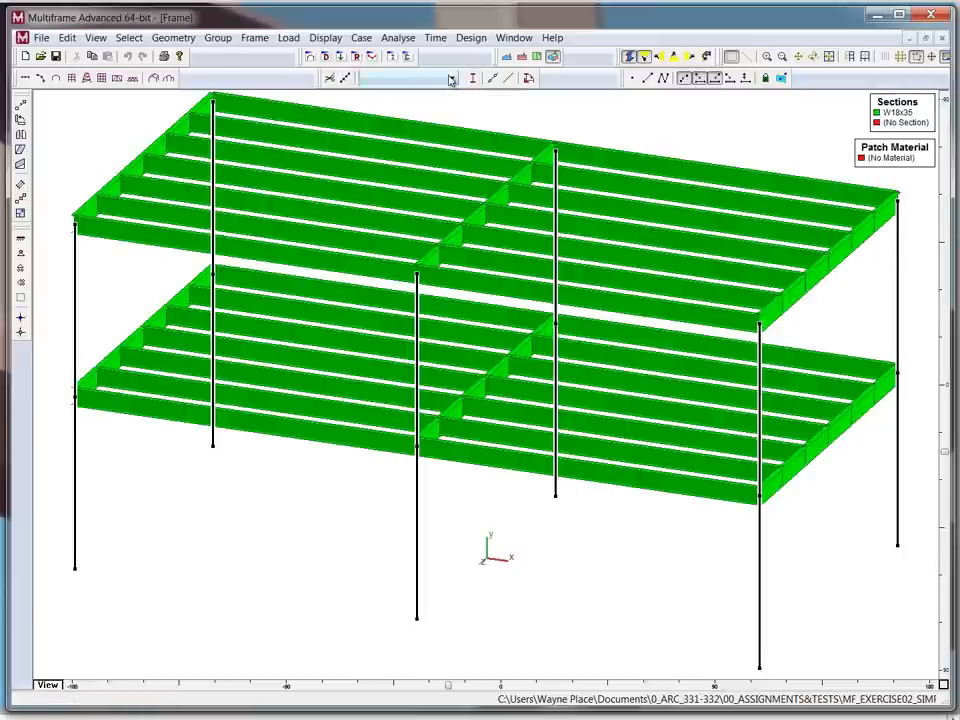
left_click(452, 78)
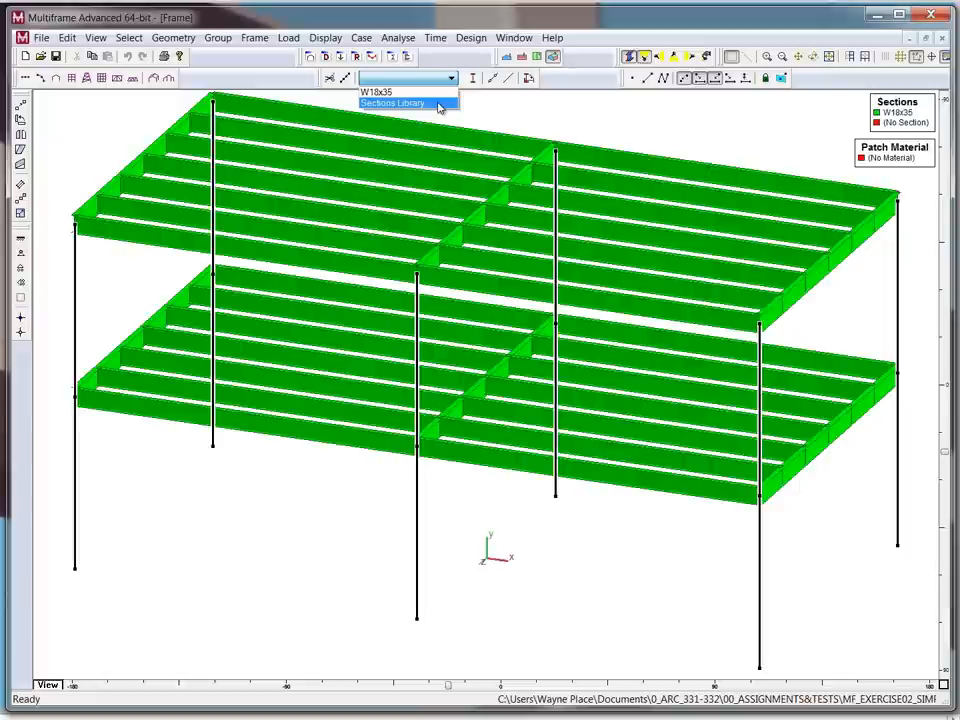
Step: Assign the W14x808 section from the Sections Library to the selected columns
left_click(439, 107)
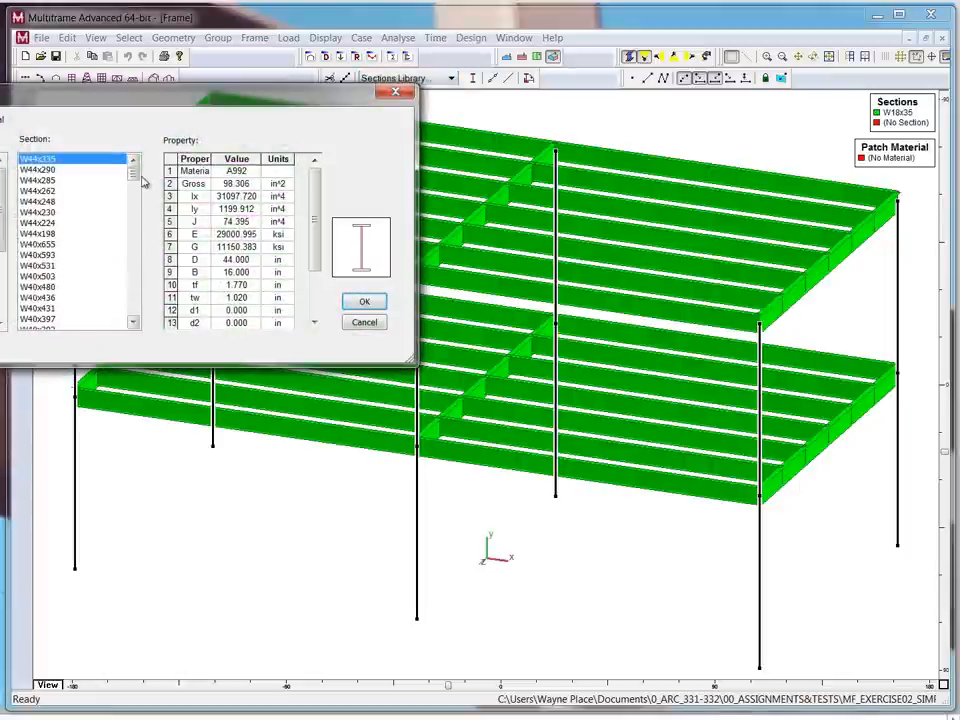
left_click_drag(134, 229, 135, 270)
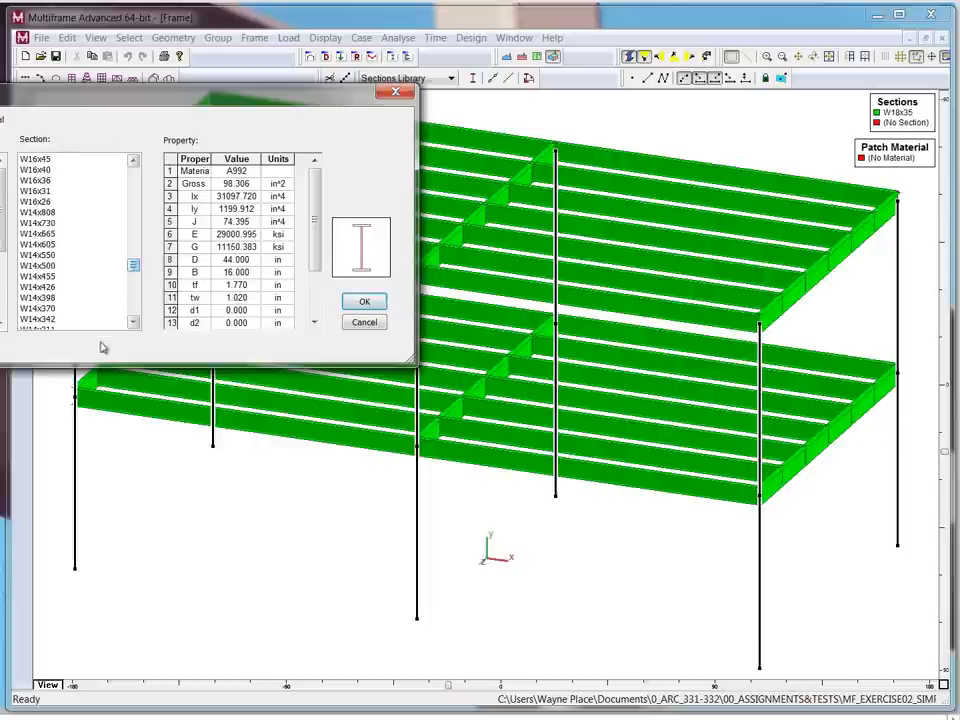
left_click(40, 212)
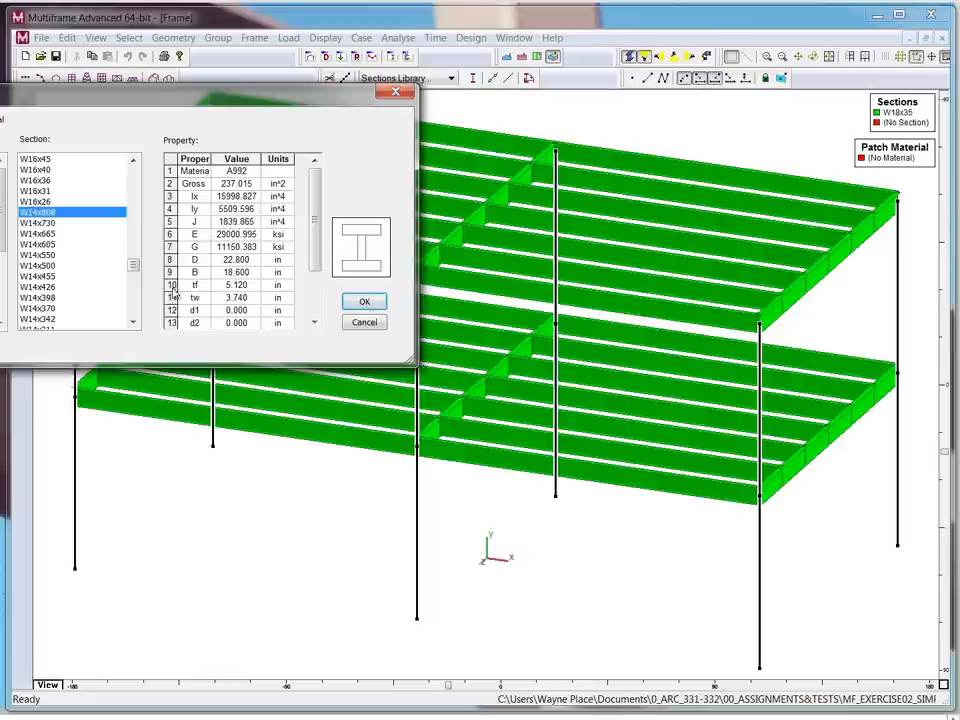
left_click(366, 302)
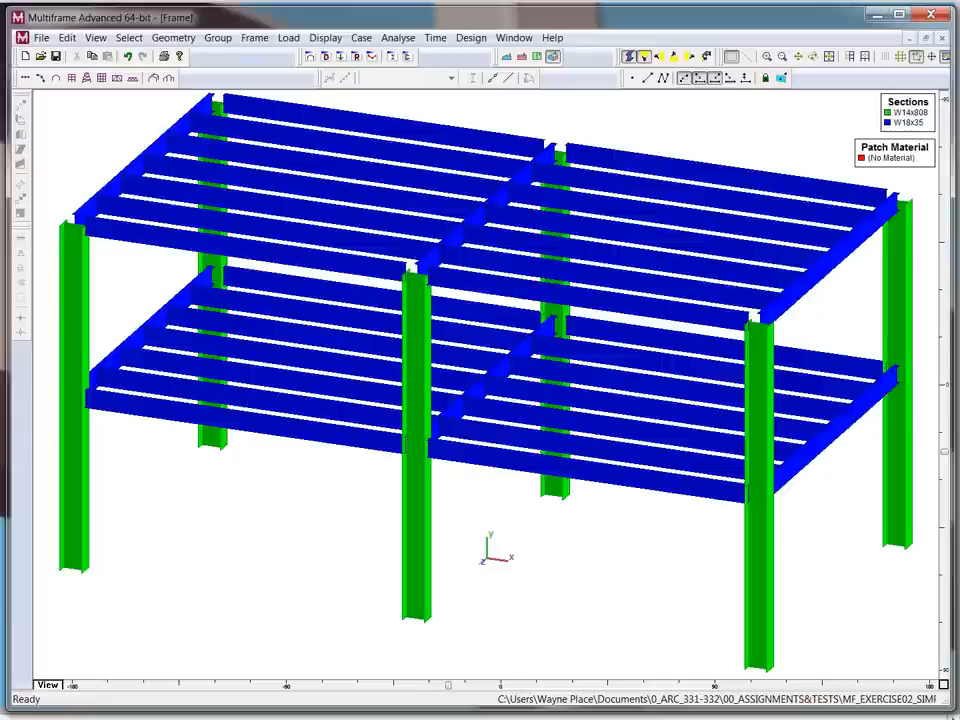
middle_click_drag(480, 600, 470, 600)
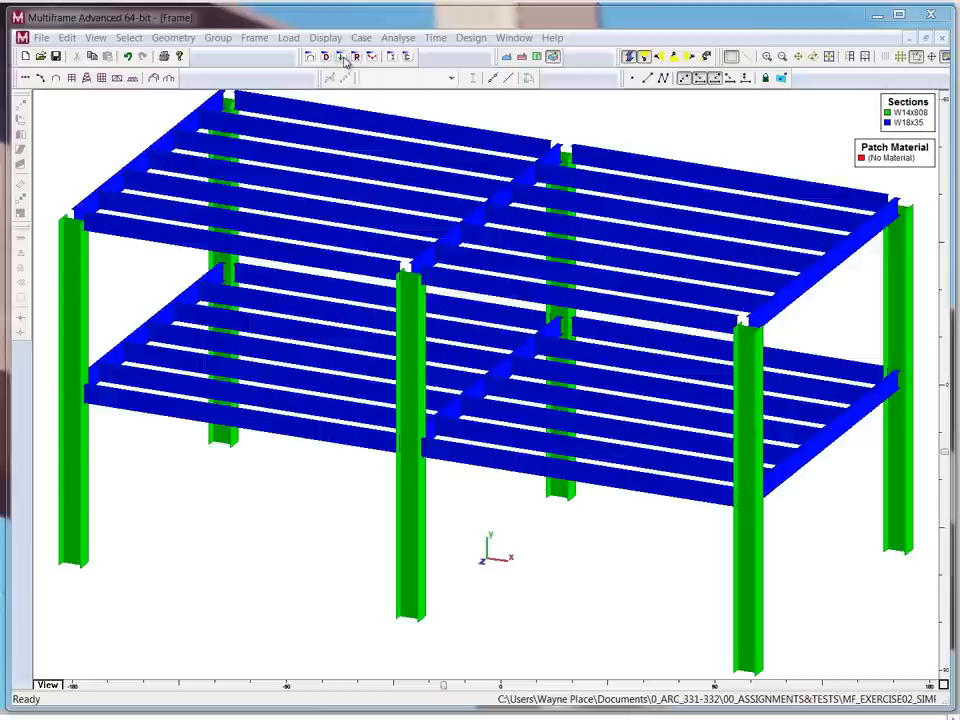
Step: Switch to the Load window and show the frame in 3D isometric view for Load Case 1
left_click(343, 58)
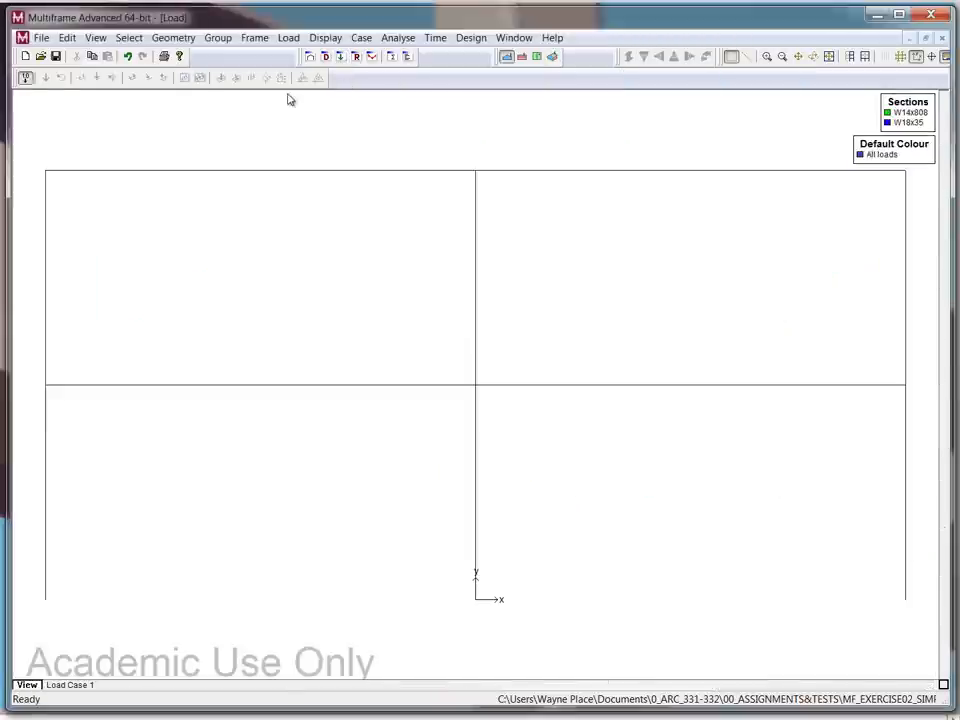
left_click(552, 56)
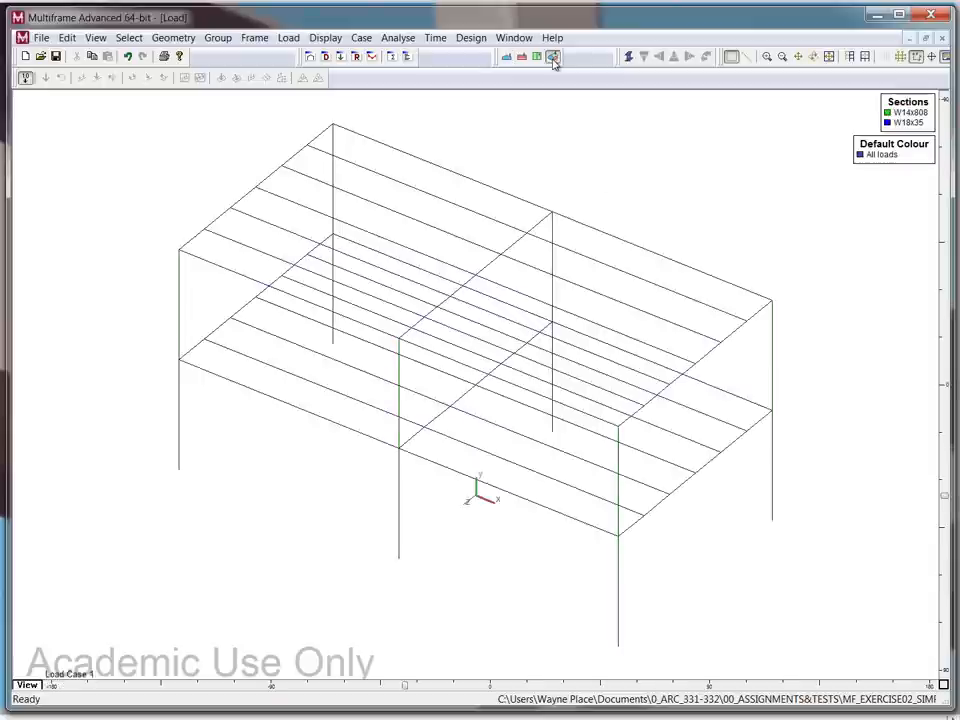